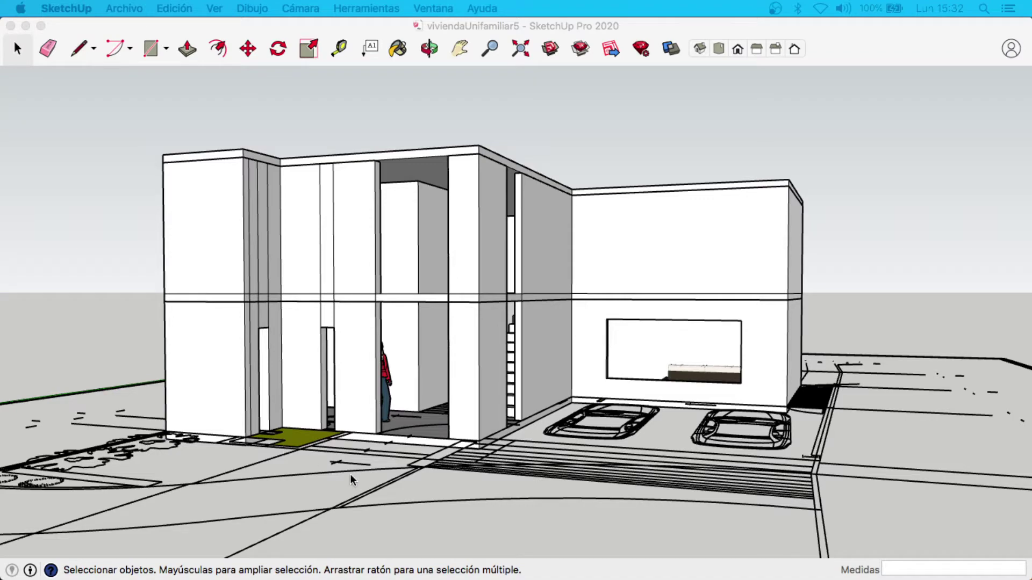
Step: Orbit the house to a higher viewpoint showing the flat roof and both parked cars
mouse_move(398, 446)
middle_down()
mouse_move(453, 469)
mouse_move(424, 474)
middle_up()
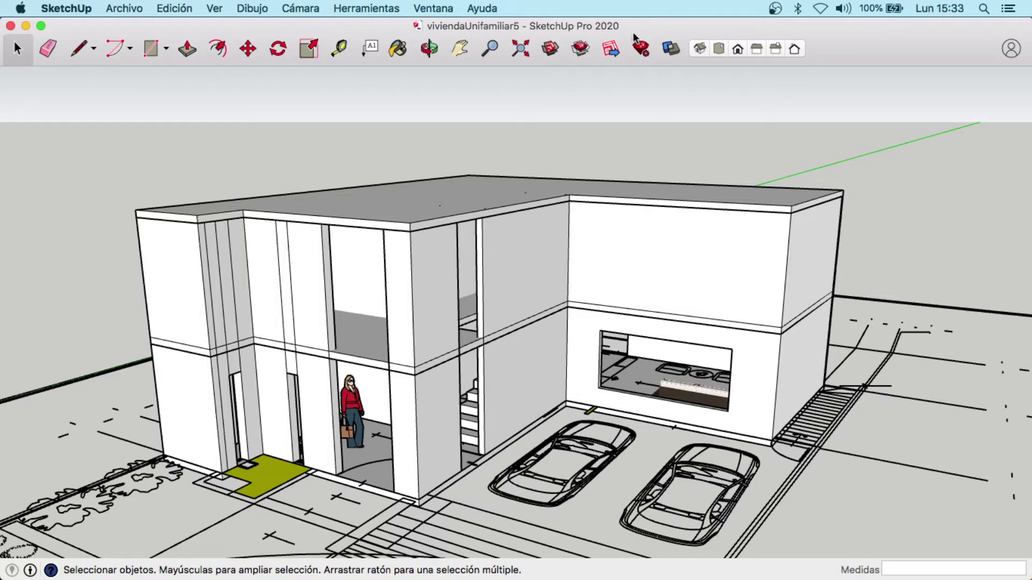
Step: Open the empty Scenes panel, move it aside, and orbit the house slightly
click(430, 8)
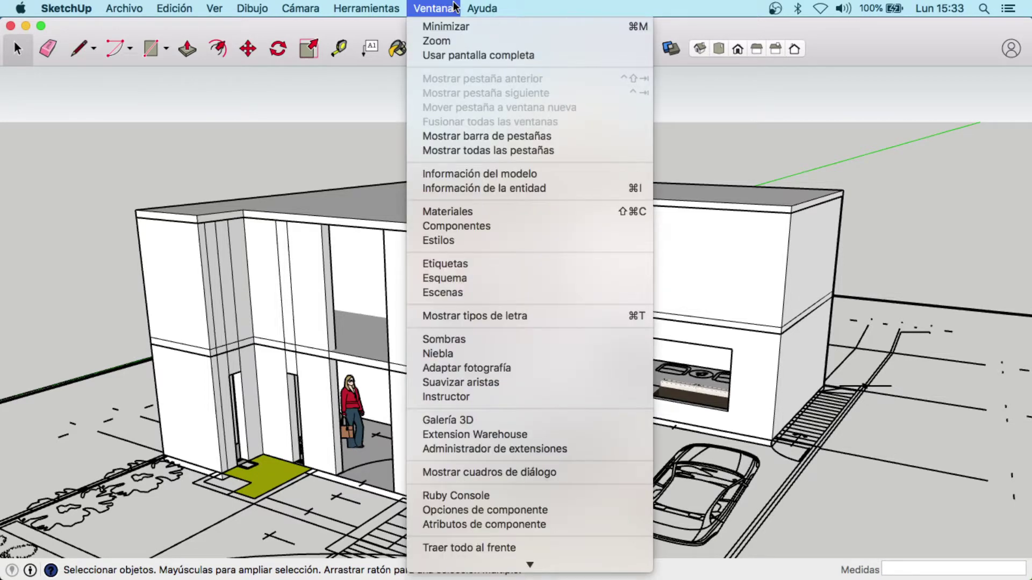
click(492, 296)
mouse_move(697, 122)
mouse_down()
mouse_move(820, 147)
mouse_move(830, 137)
mouse_up()
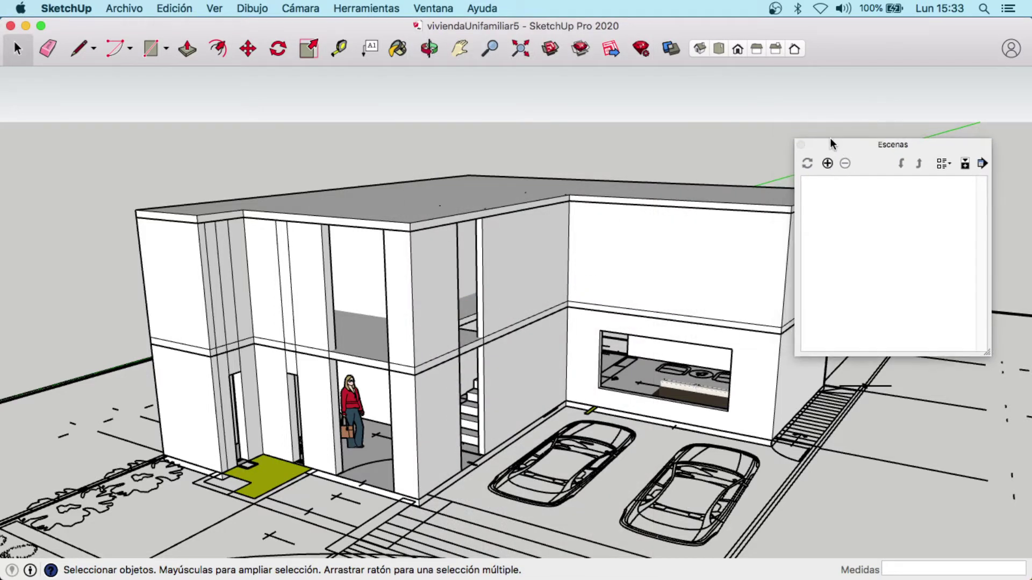
middle_drag(418, 434, 456, 427)
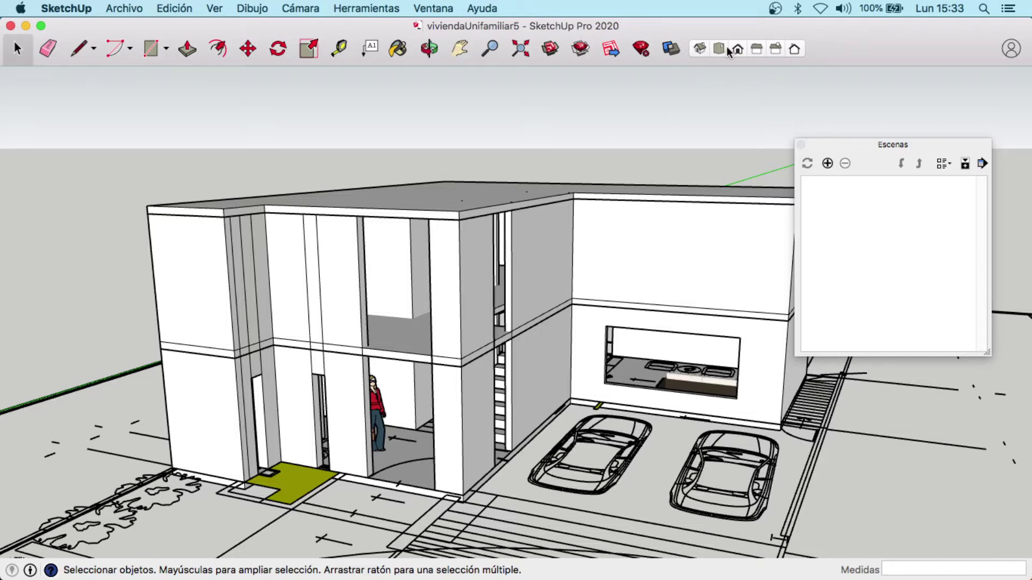
Step: Open toolbar customisation, then orbit to look down on the house front
right_click(663, 51)
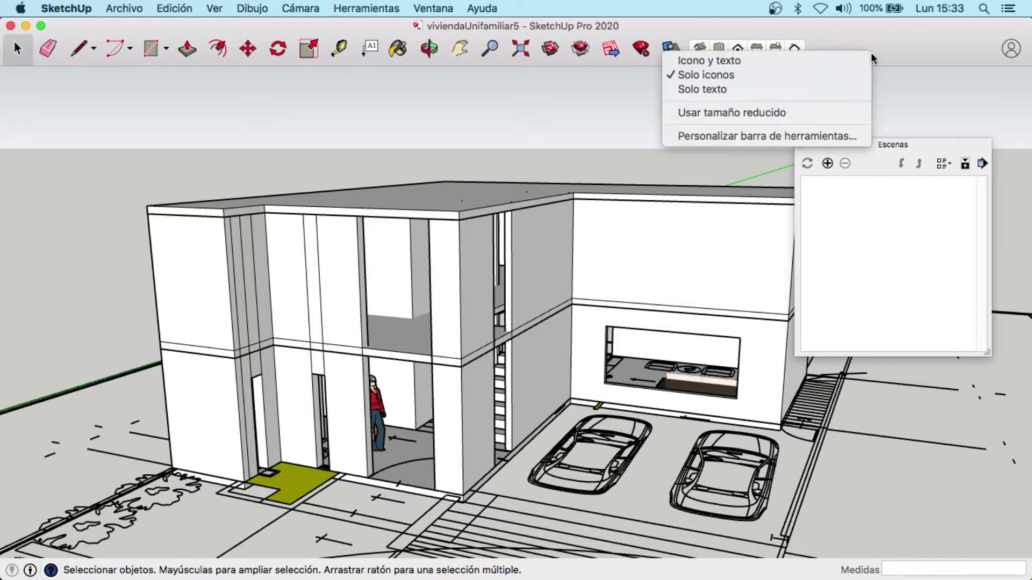
click(761, 135)
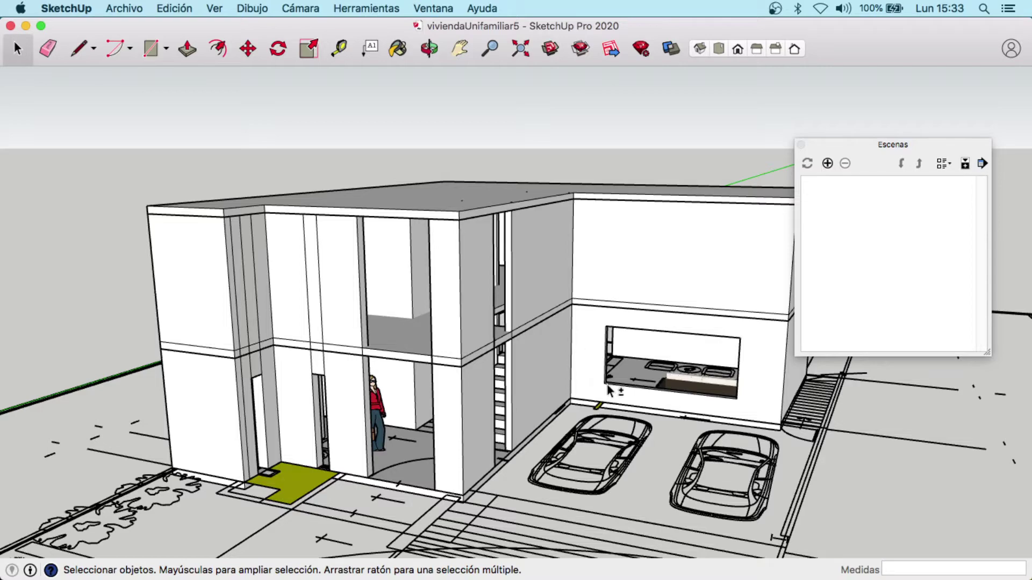
middle_drag(595, 374, 517, 340)
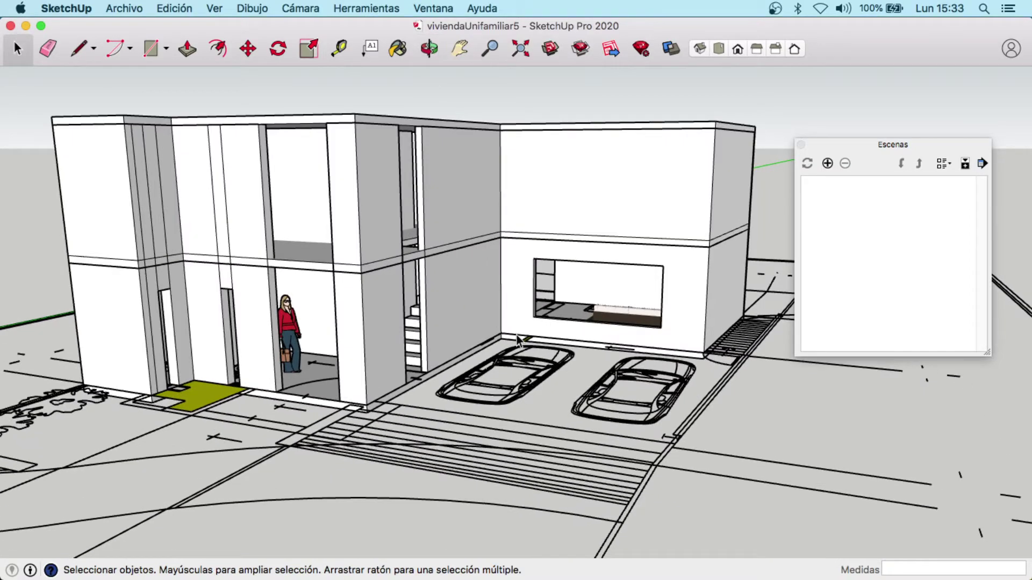
middle_drag(517, 340, 629, 416)
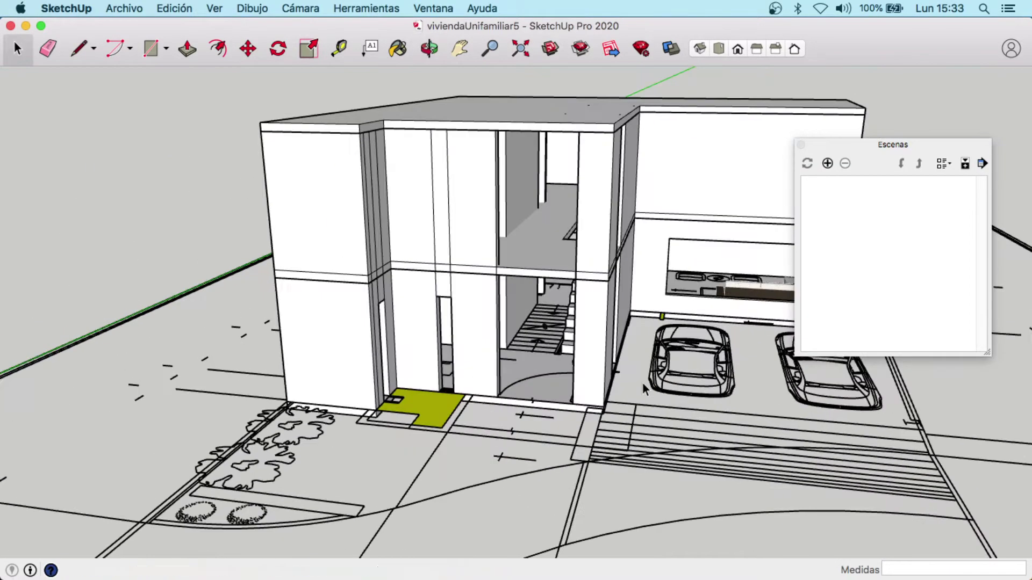
Step: Hide the Techo tag in the Tags panel to remove the roof and reveal the interior
click(396, 8)
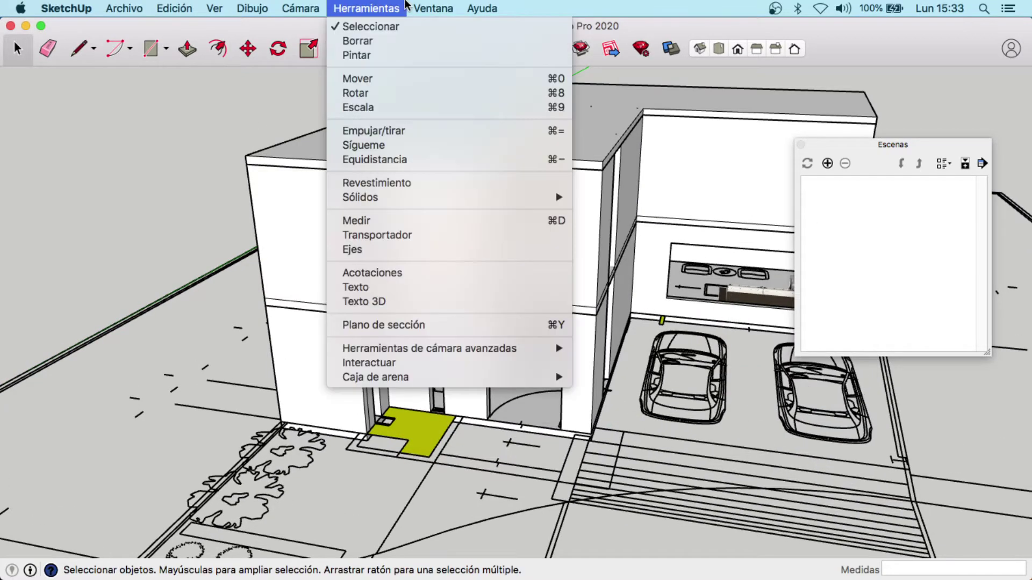
click(474, 266)
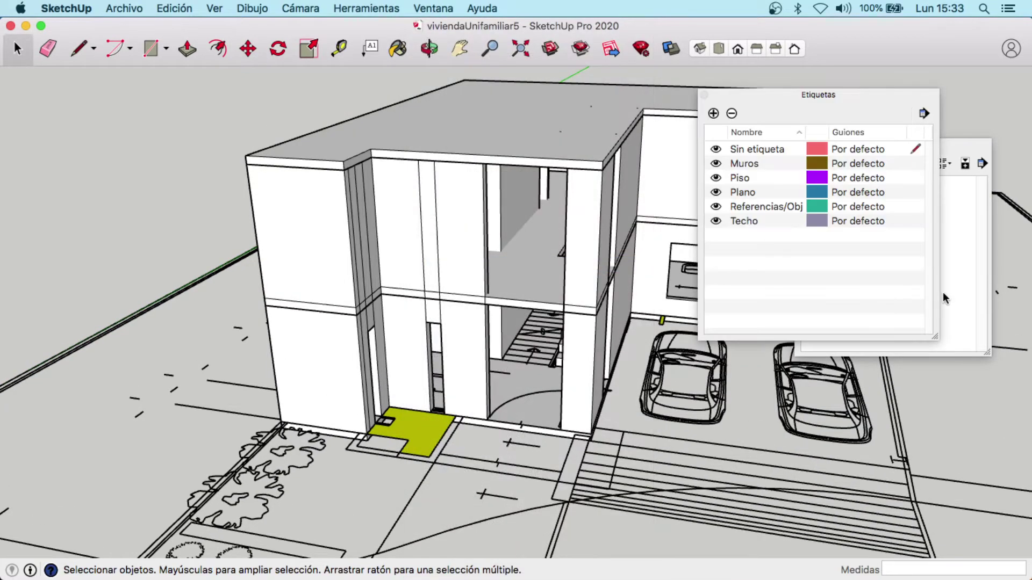
click(716, 221)
mouse_move(583, 214)
middle_down()
mouse_move(645, 266)
mouse_move(621, 142)
middle_up()
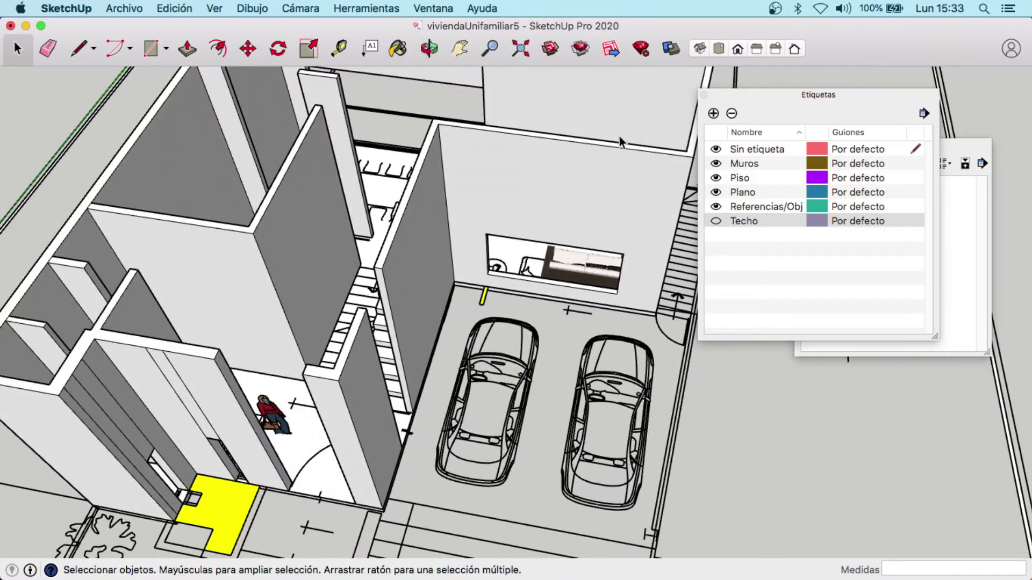
Step: Zoom from top view into the entrance hall and start a rectangle on its floor
click(719, 49)
mouse_move(493, 329)
shift+middle_down()
mouse_move(501, 301)
mouse_move(457, 323)
shift+middle_up()
scroll(376, 268, up, 5)
middle_drag(376, 268, 269, 102)
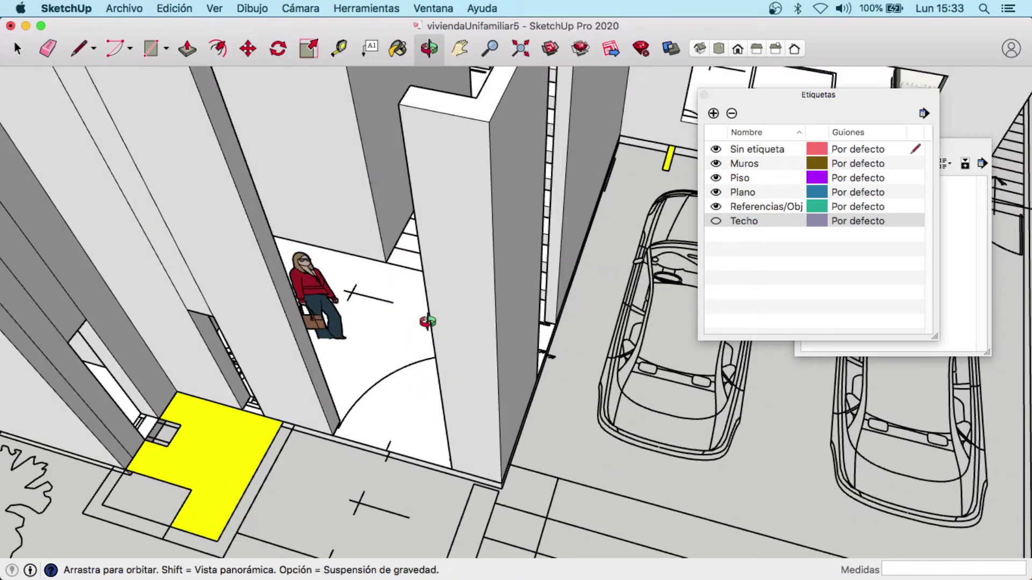
click(151, 49)
middle_drag(368, 391, 391, 377)
click(394, 360)
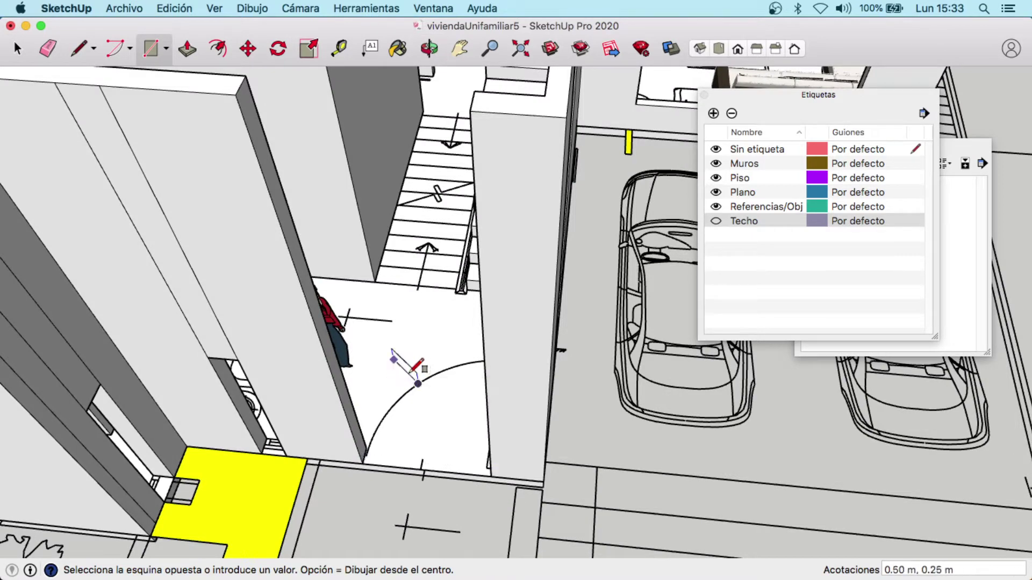
Step: Draw a 0.29 m square face on the hall floor beside the human figure
scroll(417, 367, up, 3)
key(Escape)
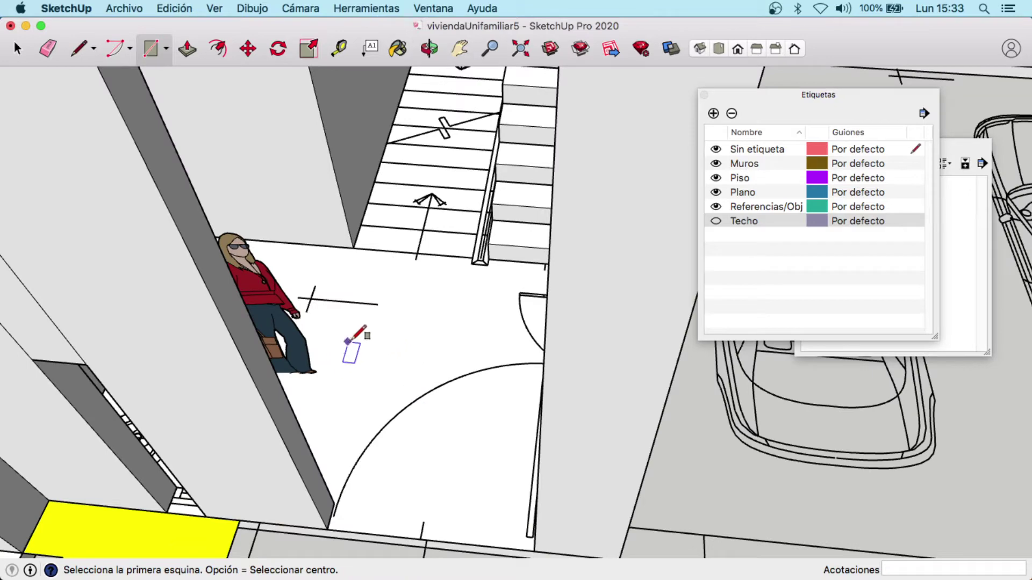
click(352, 339)
click(382, 369)
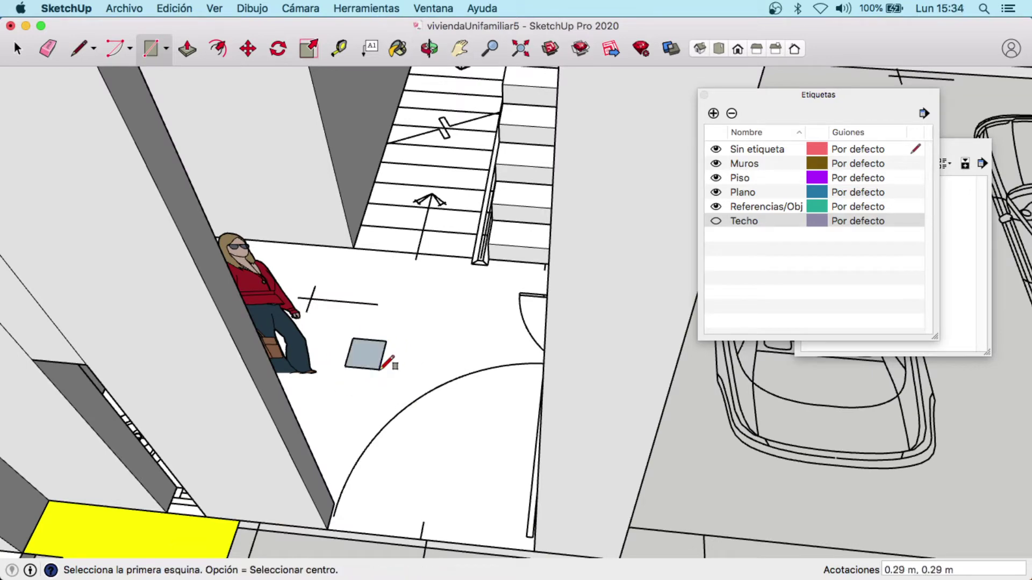
click(18, 50)
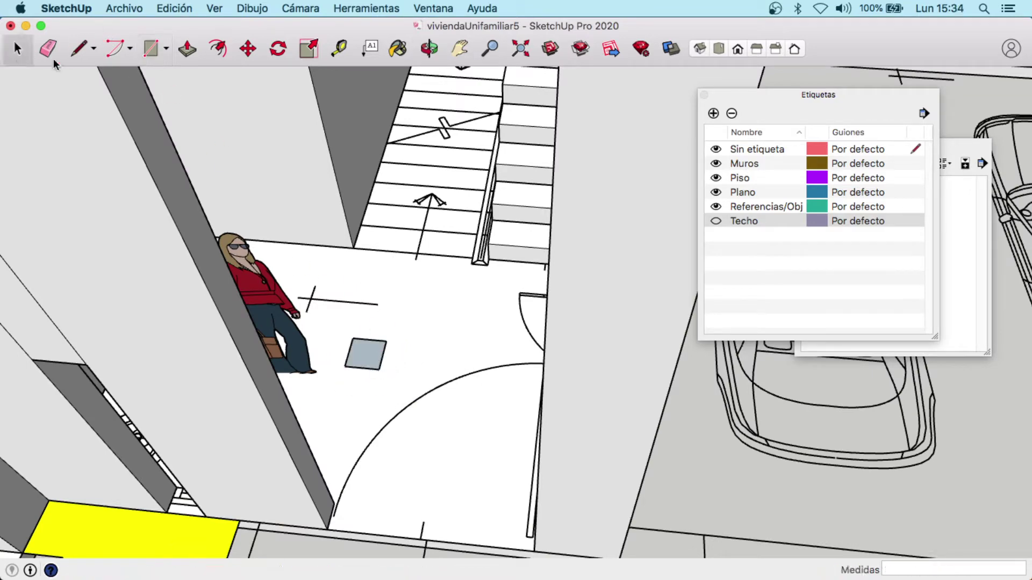
Step: Push/Pull the square up 0.15 m into a box and select the whole box
click(187, 49)
click(353, 341)
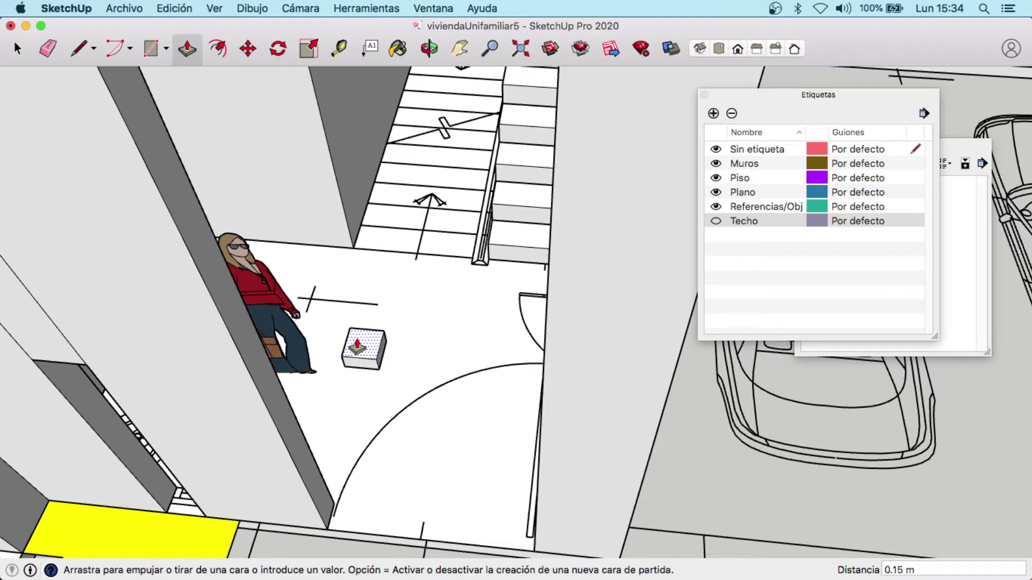
click(357, 346)
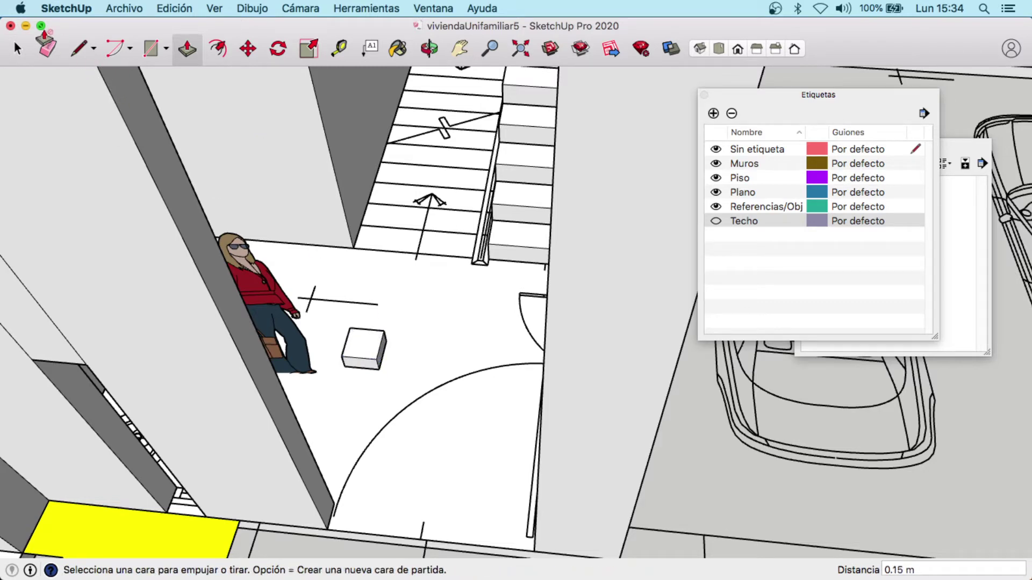
click(17, 50)
drag(320, 314, 381, 379)
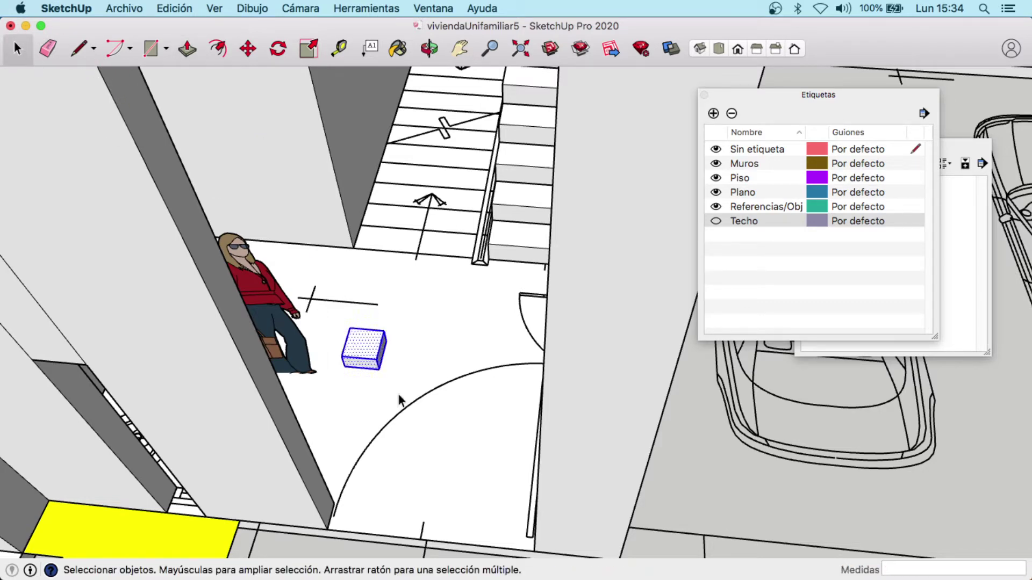
right_click(367, 343)
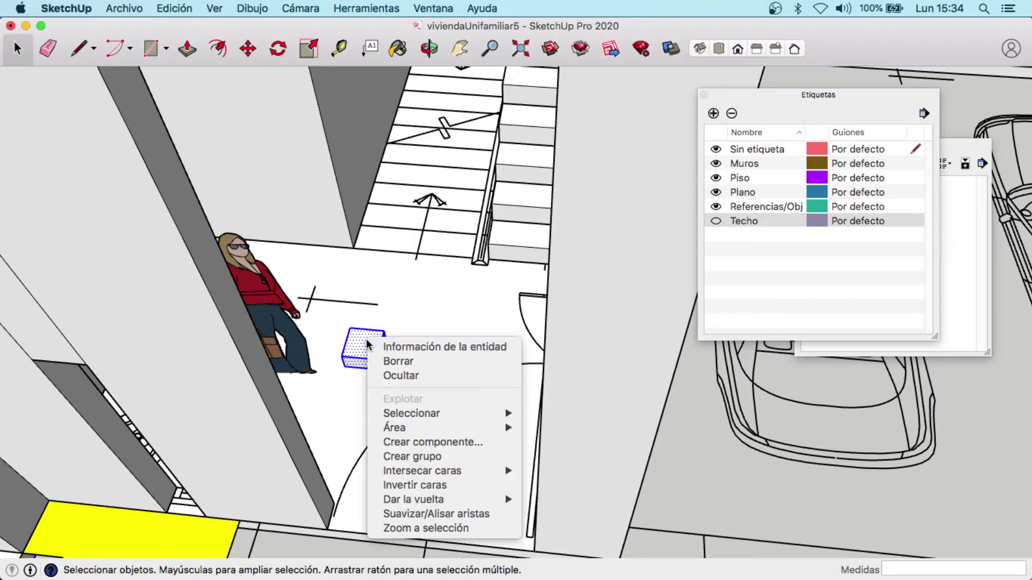
Step: Make the small box a group and select it after an aborted move
click(424, 456)
click(408, 347)
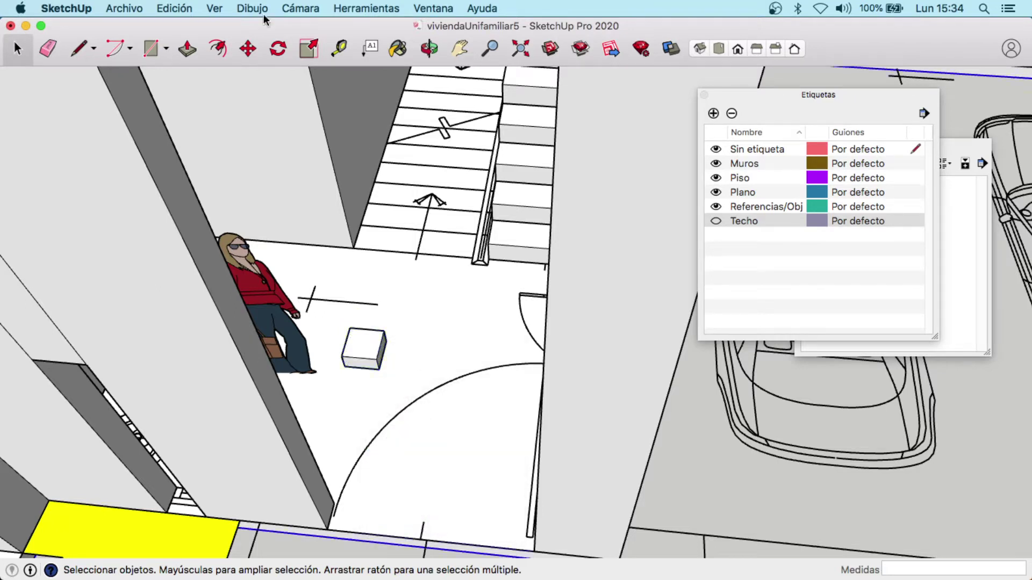
click(248, 49)
click(380, 369)
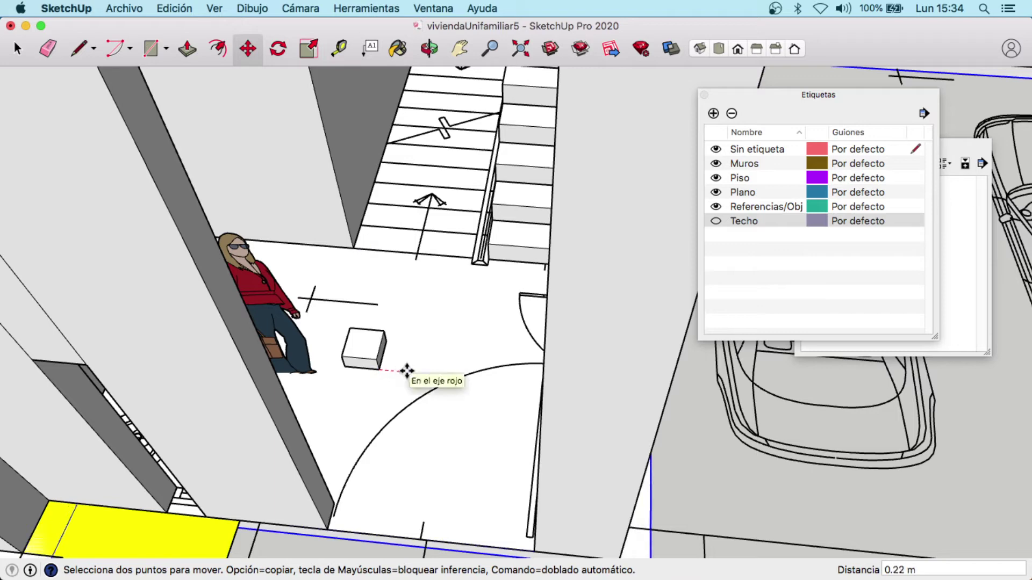
key(Escape)
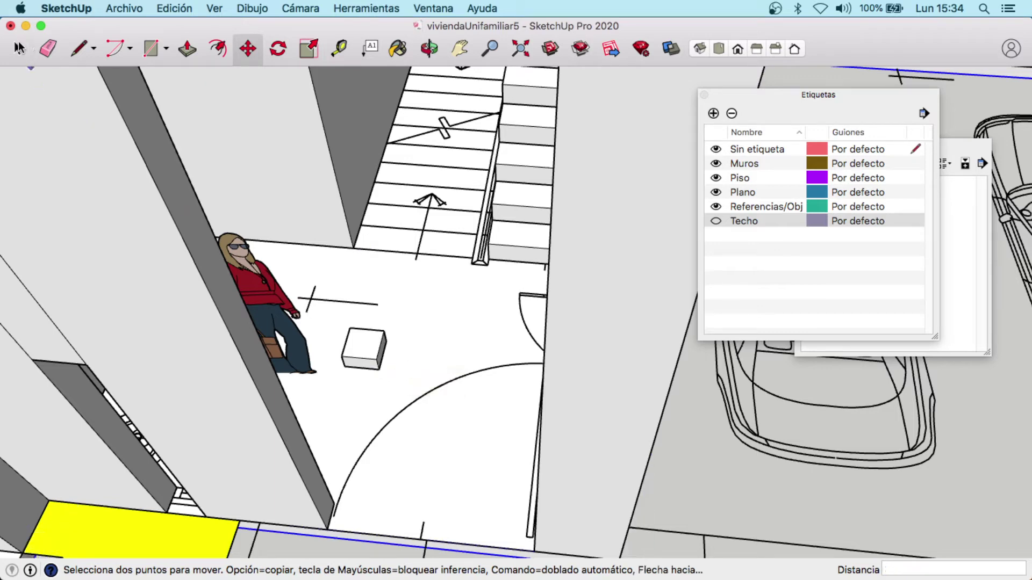
key(space)
click(375, 361)
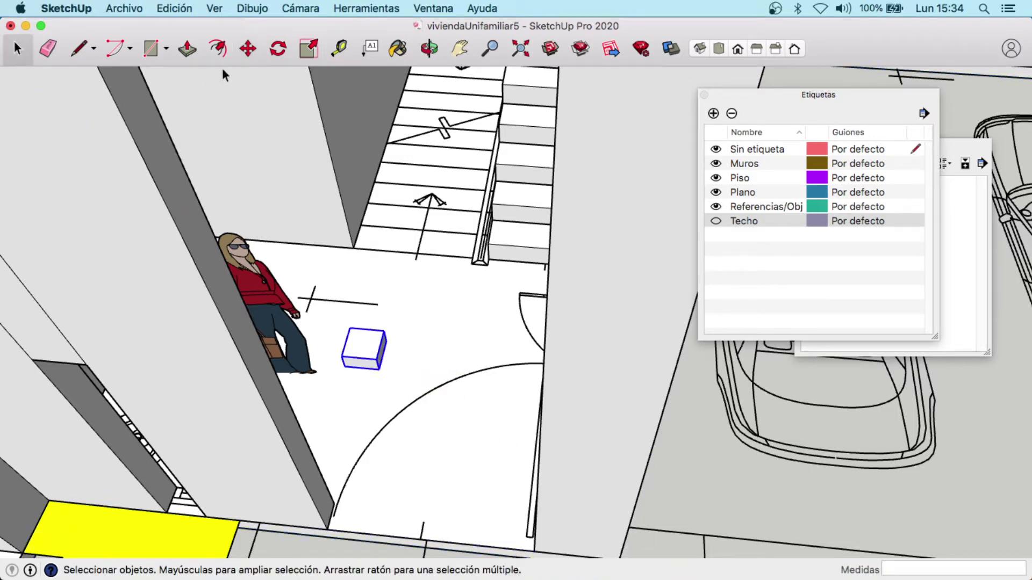
Step: Move the box group 1.01 m along the green axis toward the entrance door
click(248, 49)
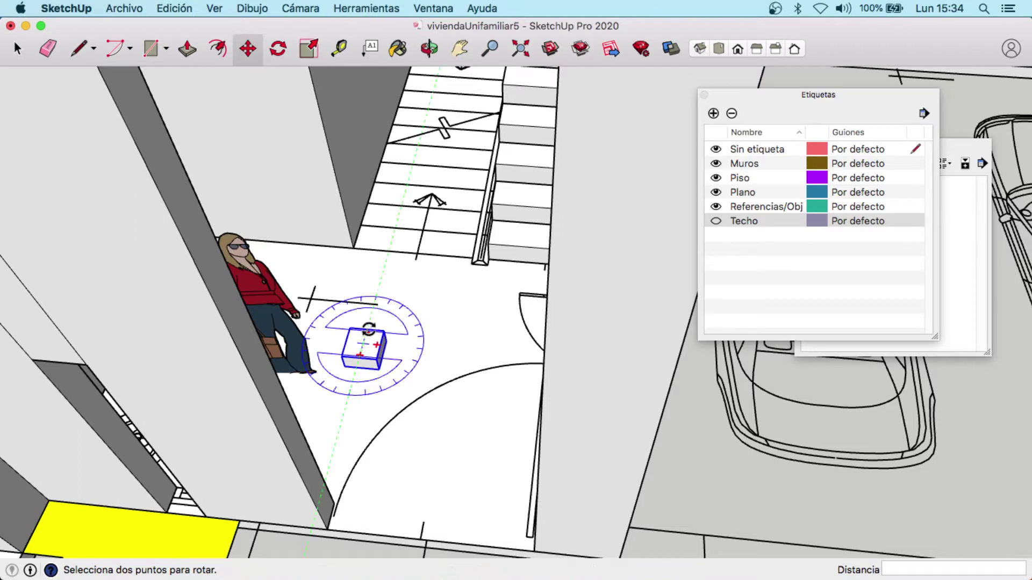
click(380, 369)
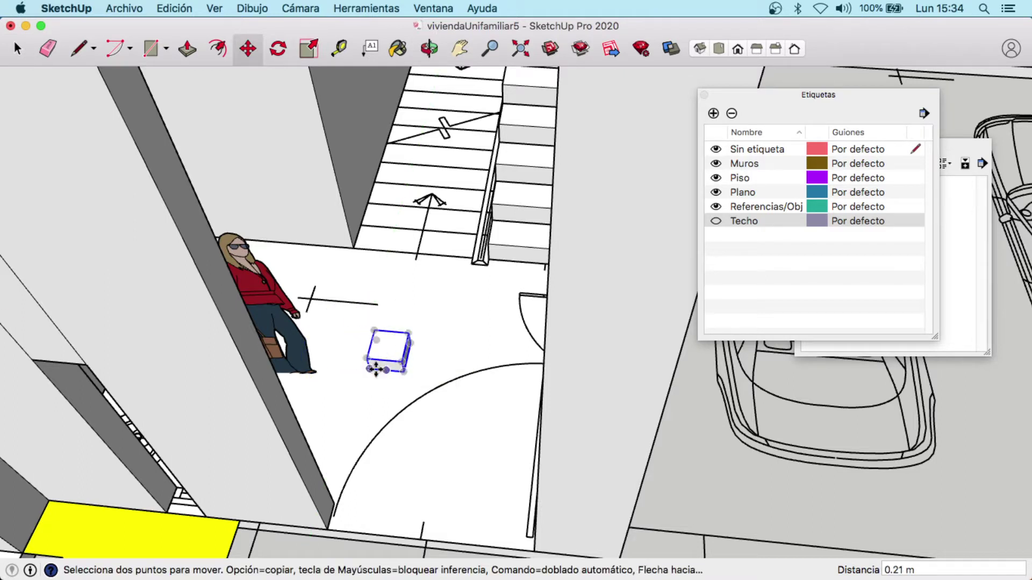
click(340, 473)
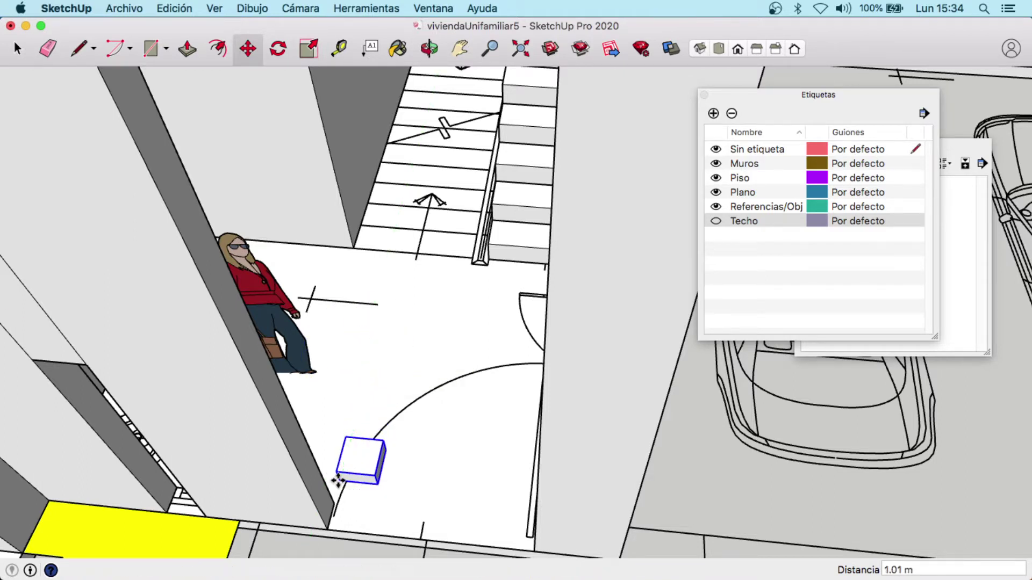
click(16, 49)
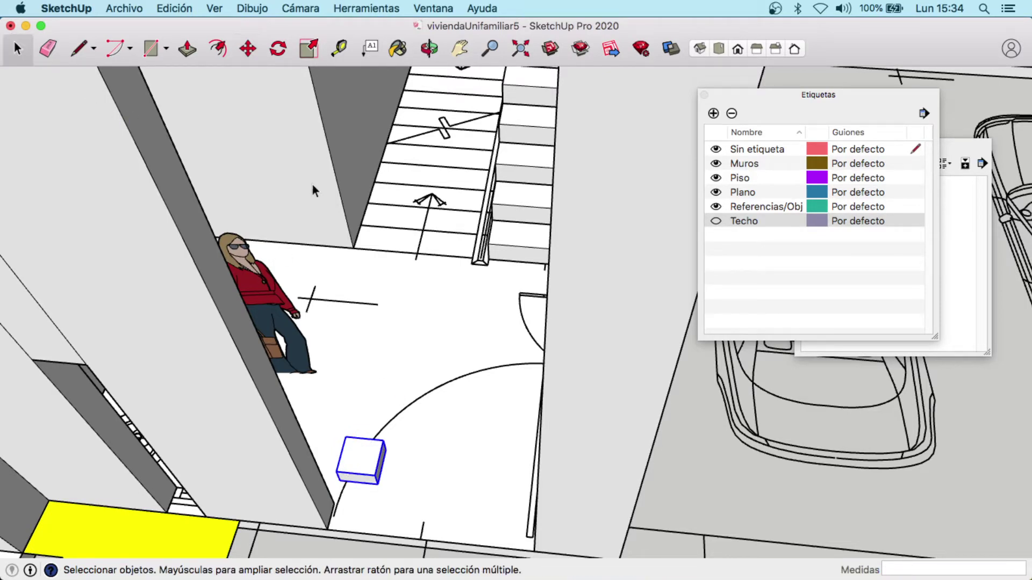
scroll(420, 390, down, 5)
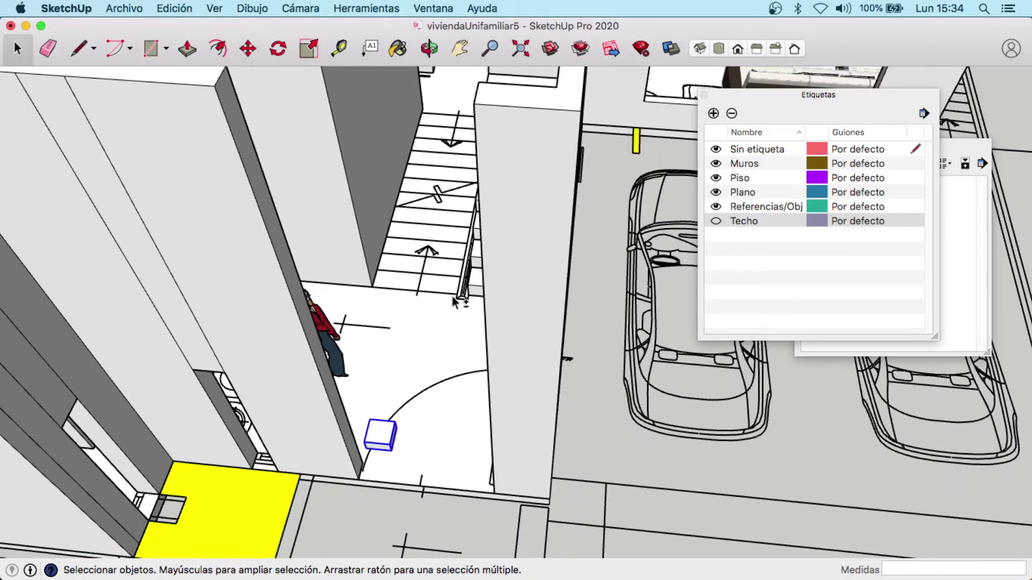
scroll(420, 389, up, 3)
scroll(420, 389, down, 1)
scroll(420, 388, down, 2)
Step: Orbit and zoom to frame the entrance, stairway and dining area around the marker box
mouse_move(420, 388)
middle_down()
mouse_move(358, 425)
mouse_move(354, 274)
mouse_move(372, 279)
middle_up()
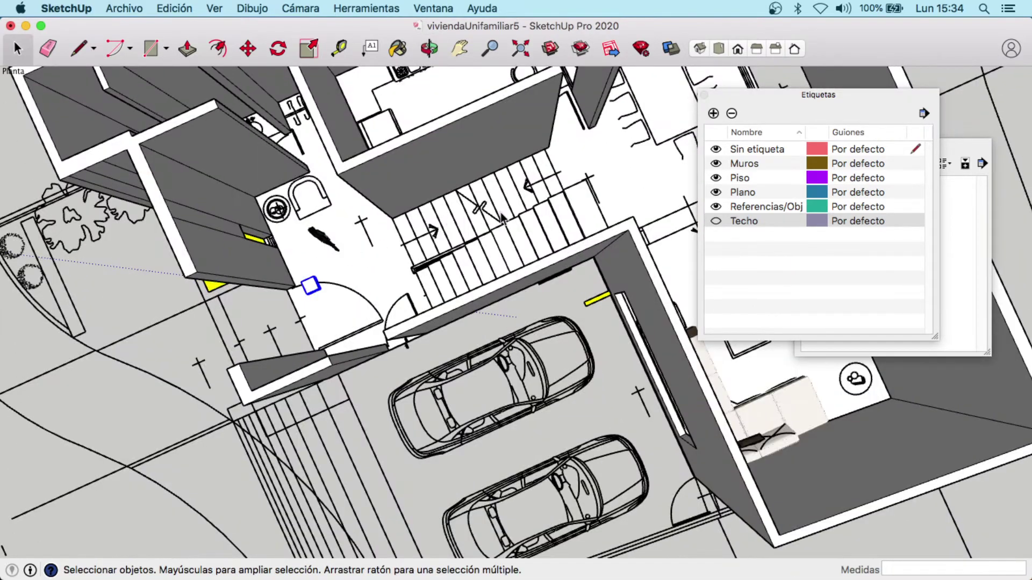
scroll(438, 226, up, 3)
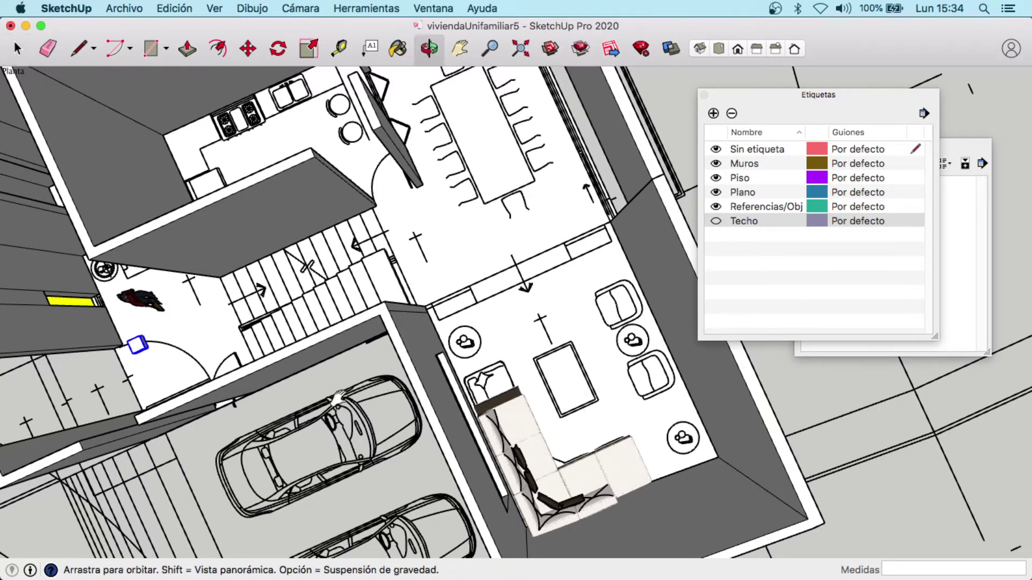
middle_drag(596, 408, 484, 333)
mouse_move(419, 293)
middle_down()
mouse_move(517, 374)
mouse_move(438, 382)
middle_up()
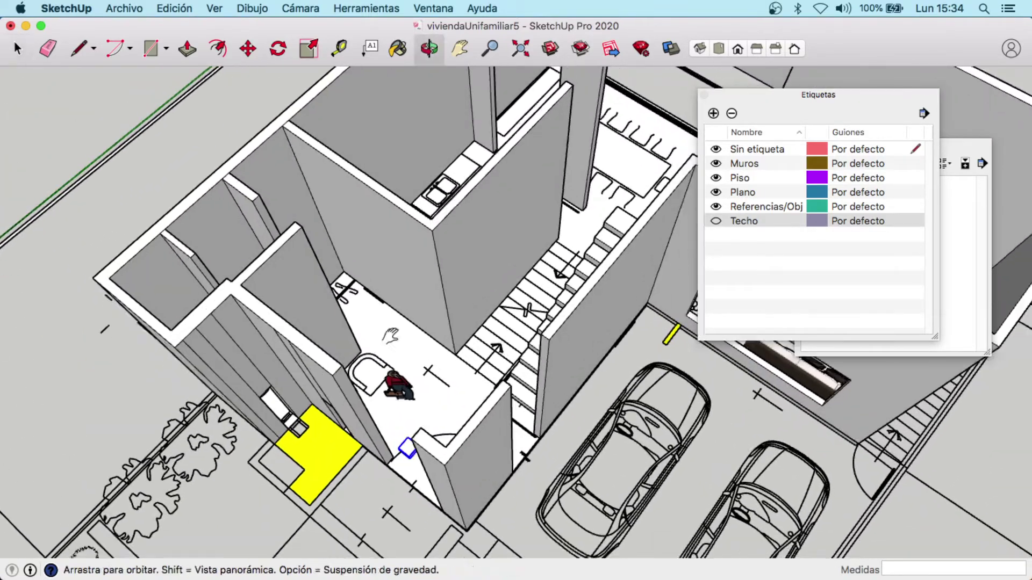
mouse_move(444, 396)
middle_down()
mouse_move(374, 331)
mouse_move(323, 312)
middle_up()
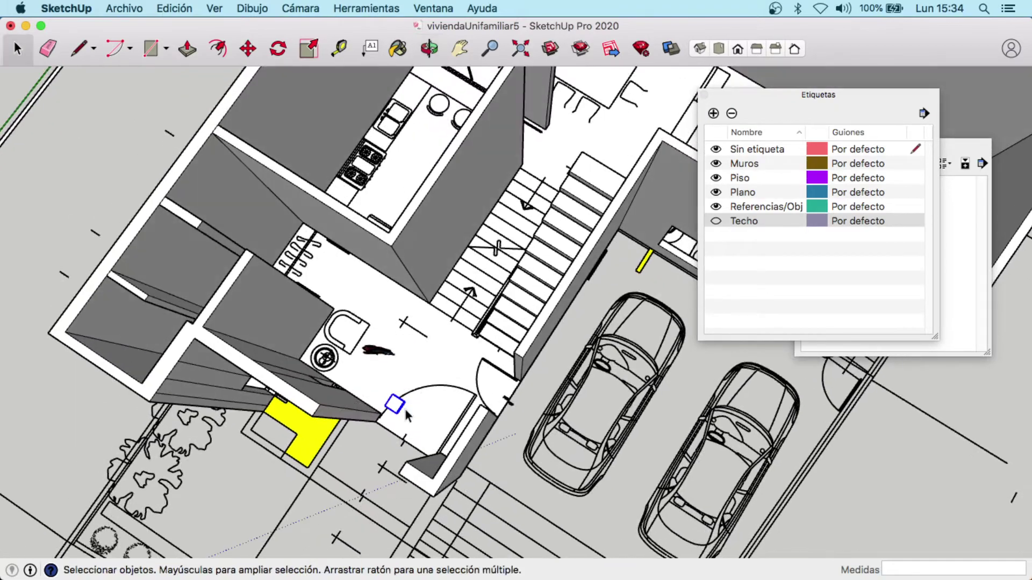
scroll(301, 301, up, 3)
scroll(296, 296, up, 3)
scroll(290, 295, up, 3)
scroll(290, 294, down, 3)
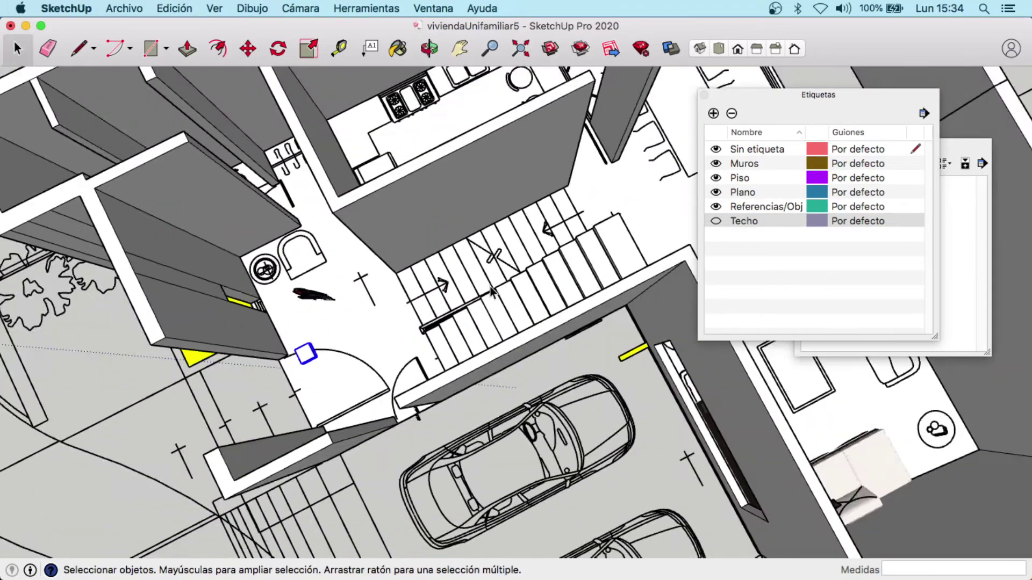
scroll(290, 295, down, 2)
click(248, 50)
shift+middle_drag(323, 279, 194, 317)
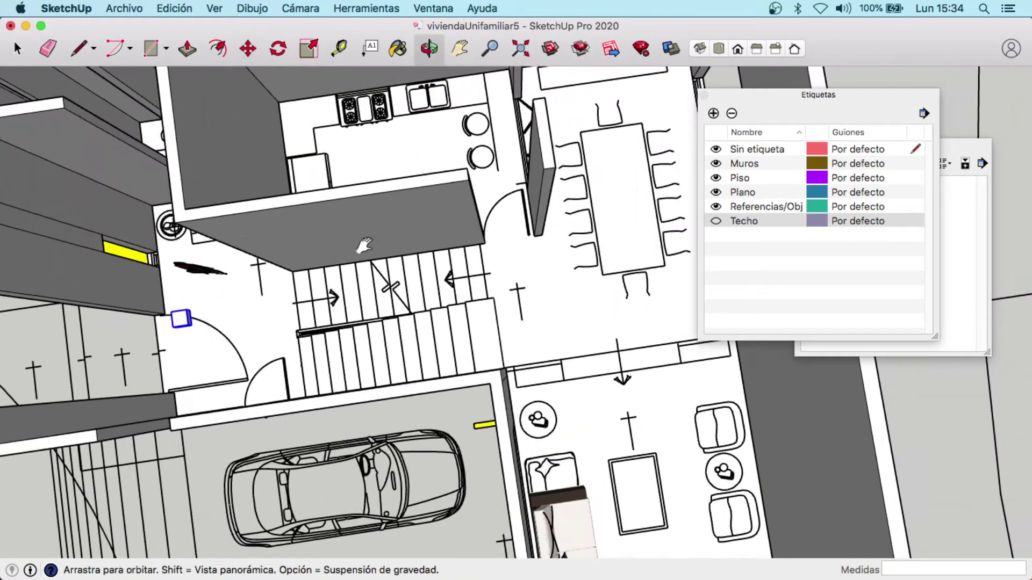
Step: Copy the square marker box onto the stairs
click(187, 323)
key(alt)
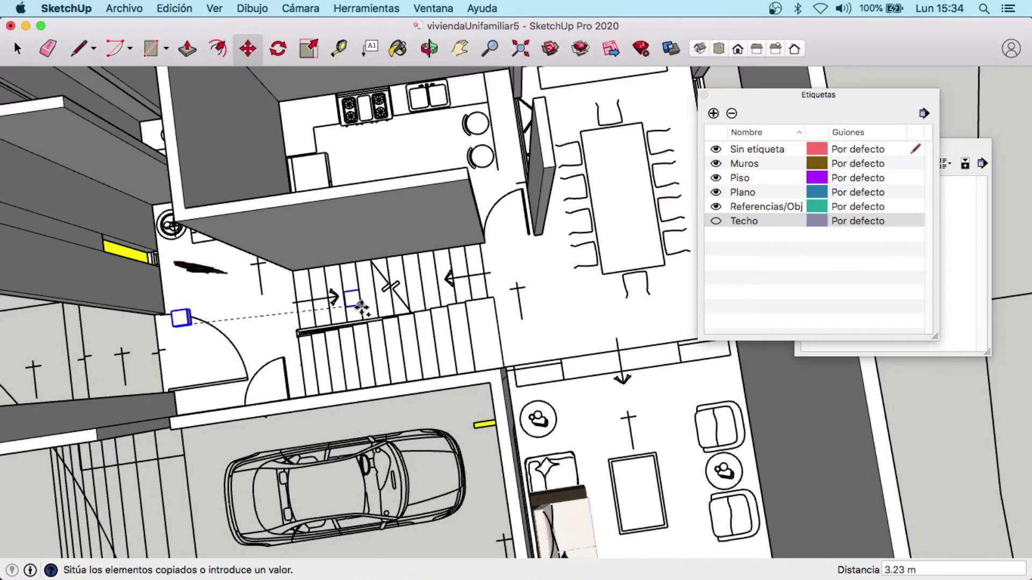
key(shift)
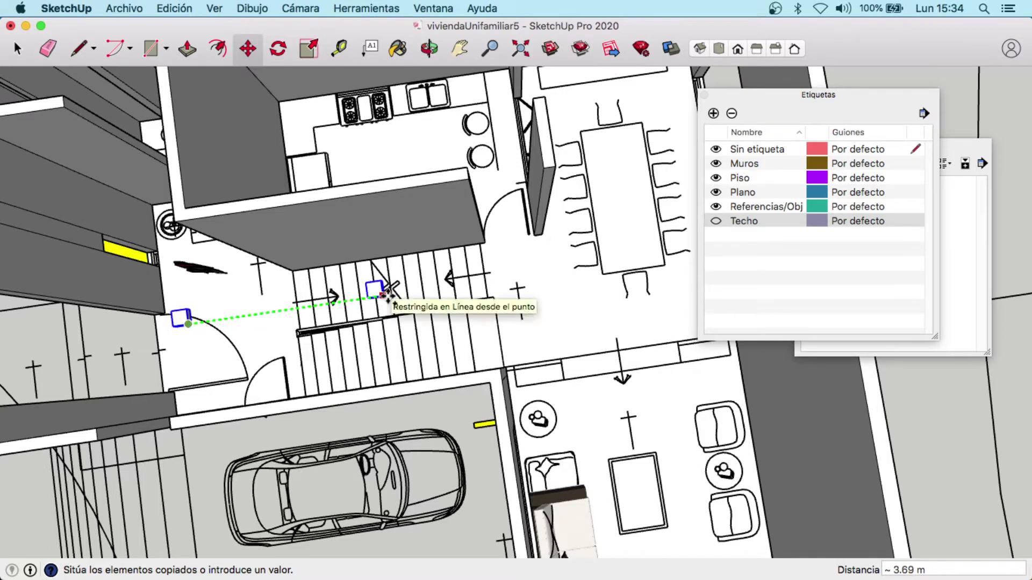
click(387, 294)
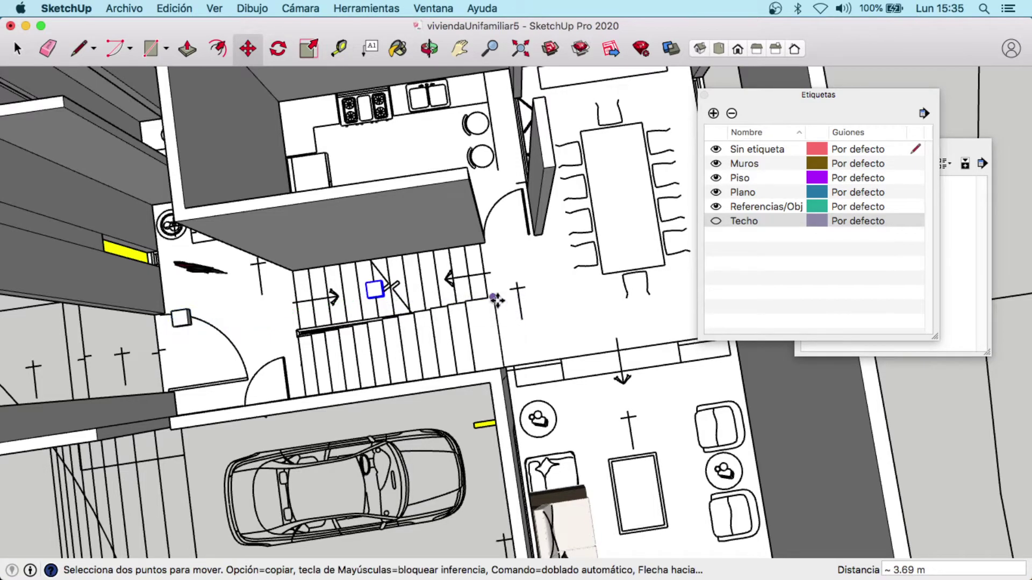
middle_drag(496, 299, 271, 305)
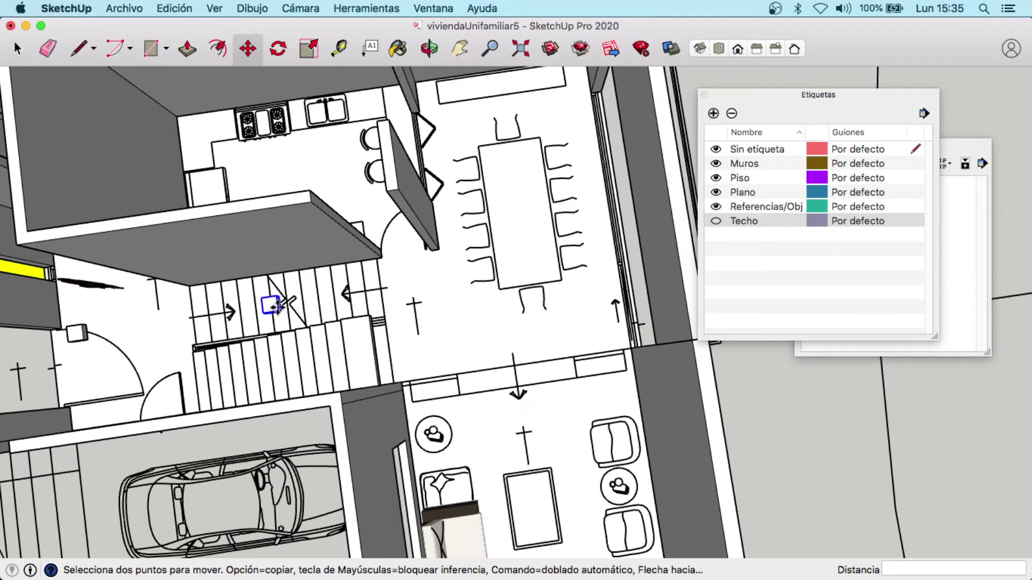
Step: Copy further marker boxes to the dining table corner and into the living room
click(272, 305)
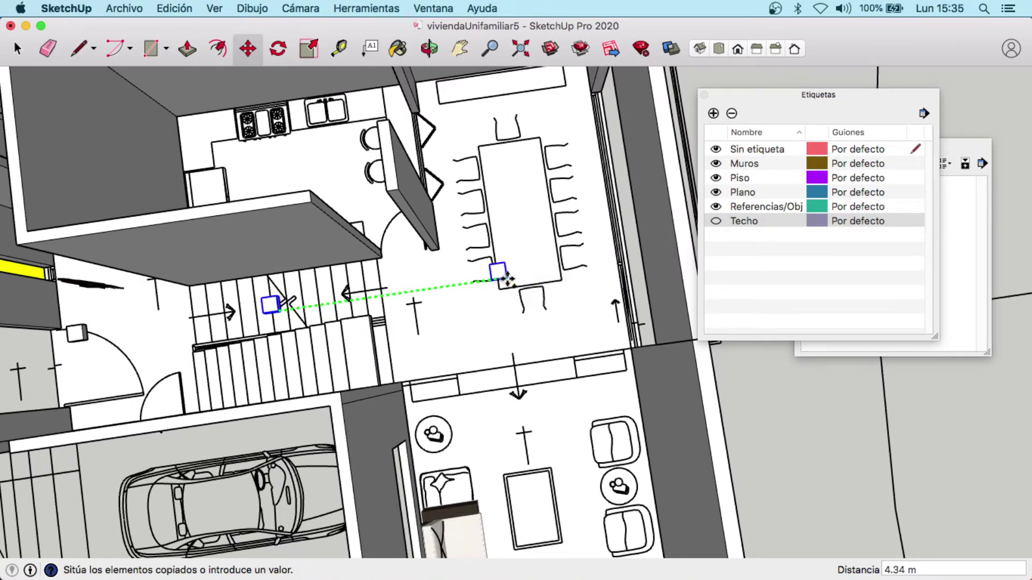
click(504, 281)
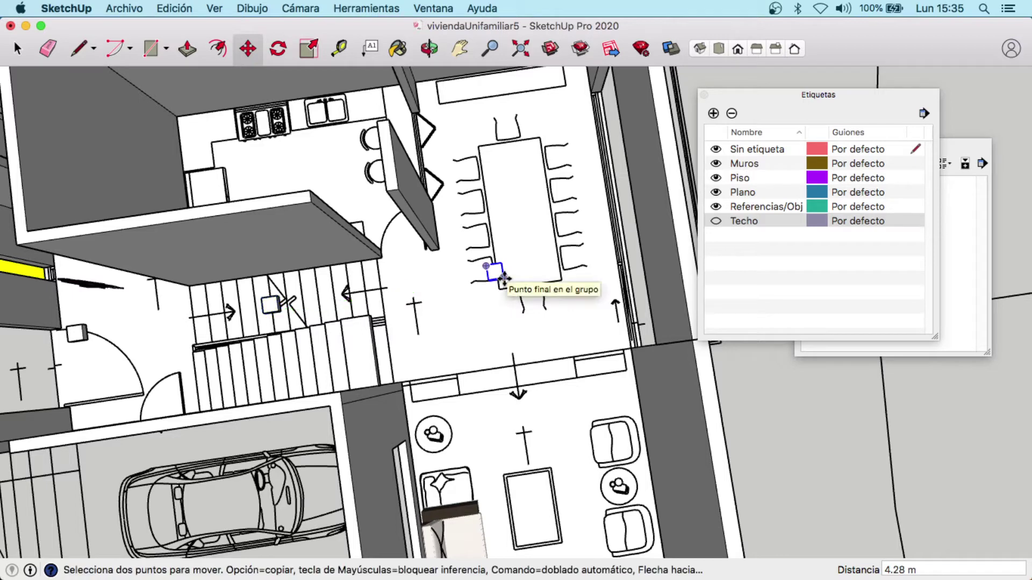
click(504, 281)
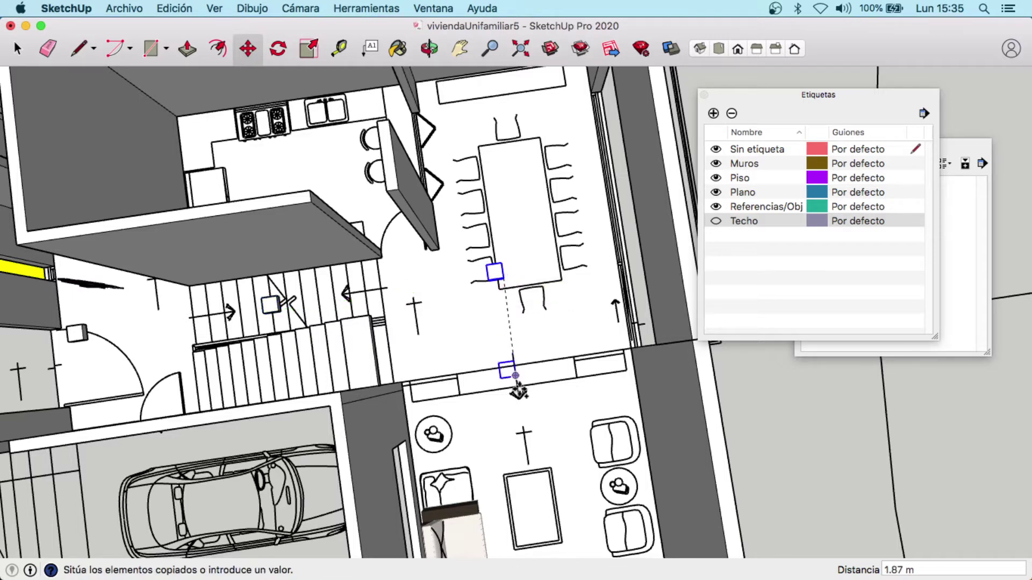
click(533, 454)
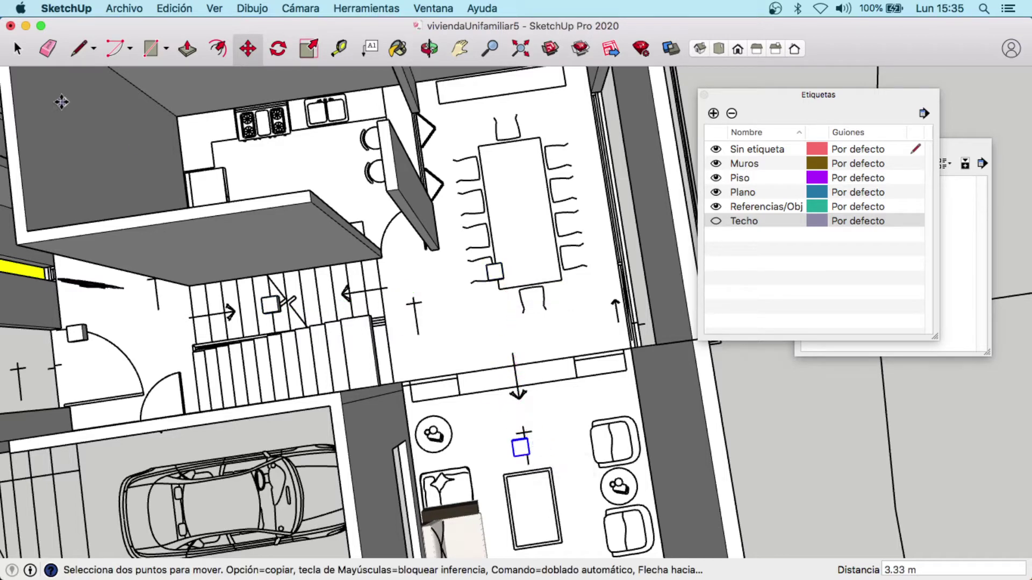
click(17, 48)
Step: Orbit around the house to a steep view showing the garage front
scroll(333, 397, down, 3)
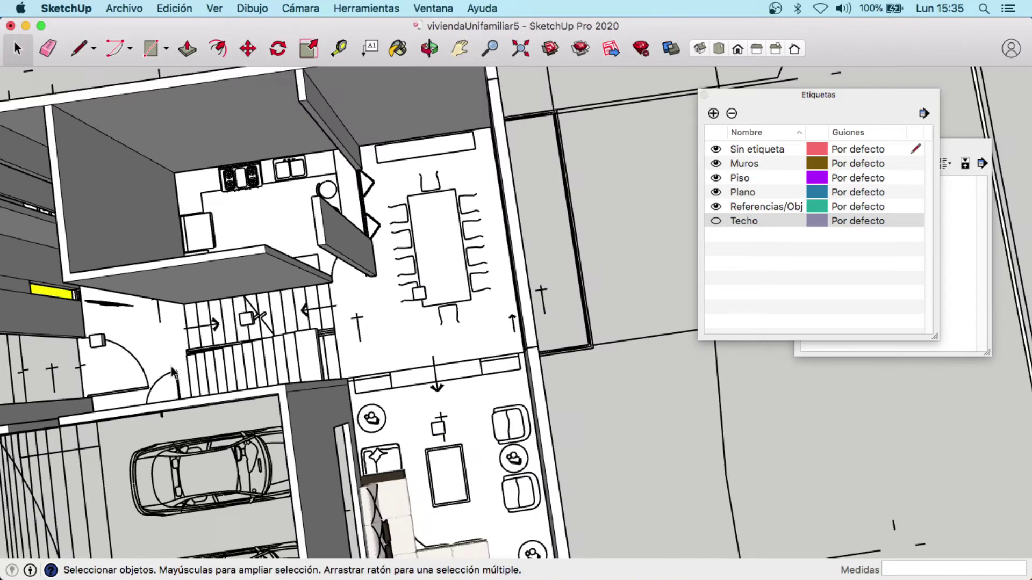
middle_drag(183, 376, 283, 273)
mouse_move(51, 371)
middle_down()
mouse_move(221, 276)
mouse_move(237, 293)
mouse_move(294, 277)
mouse_move(551, 277)
mouse_move(540, 275)
mouse_move(559, 258)
mouse_move(572, 368)
mouse_move(484, 301)
middle_up()
scroll(468, 301, up, 3)
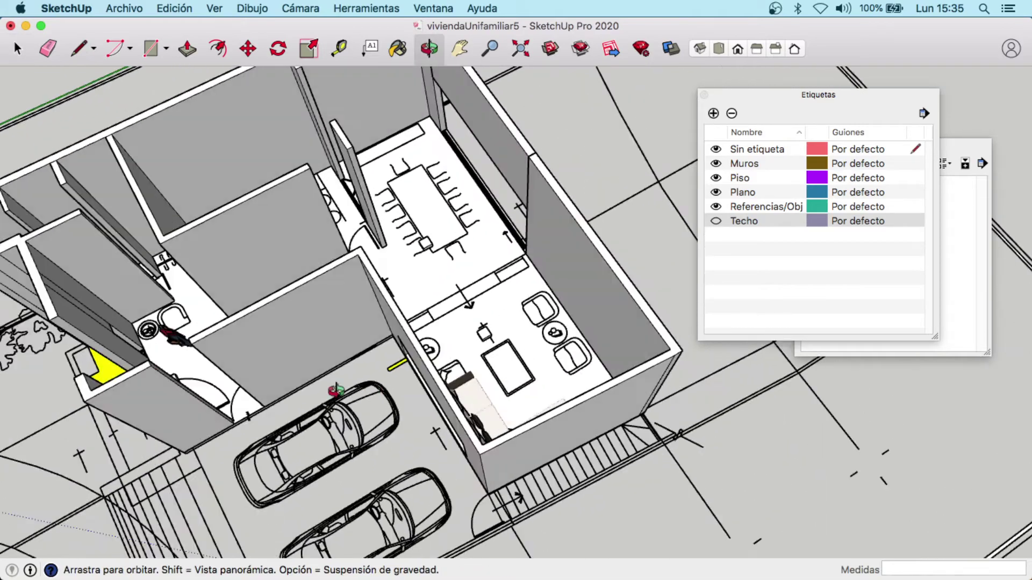
mouse_move(340, 392)
middle_down()
mouse_move(525, 299)
mouse_move(428, 328)
middle_up()
middle_drag(294, 431, 572, 357)
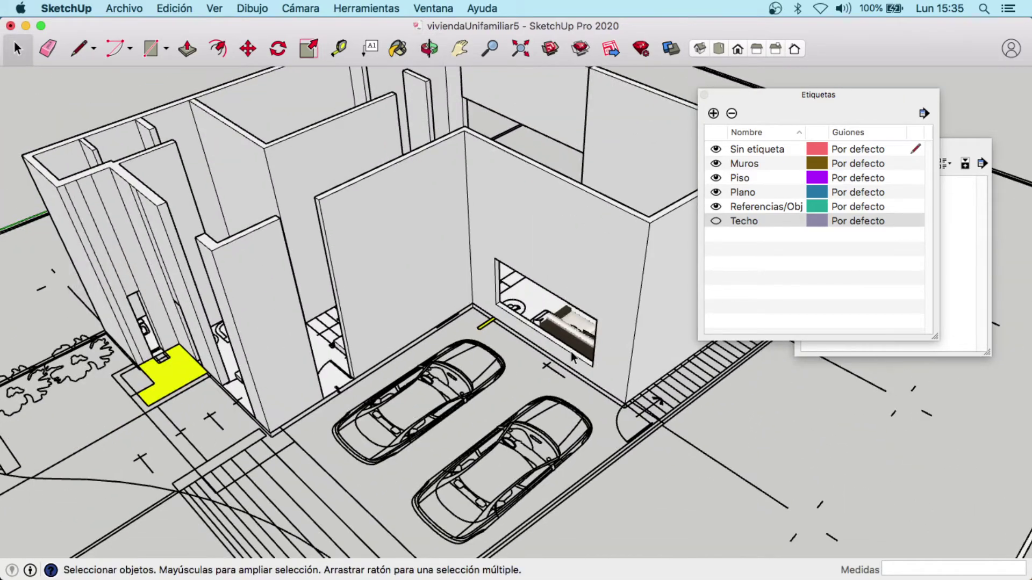
Step: Show the Techo tag again to restore the roof, close the tag list, and view the exterior
click(752, 220)
click(712, 221)
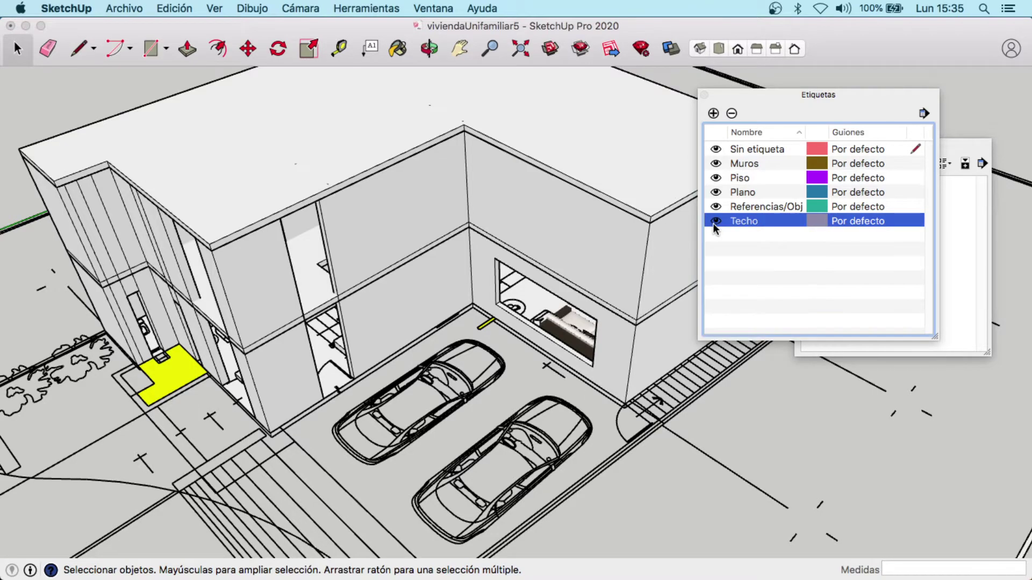
click(704, 95)
mouse_move(556, 335)
middle_down()
mouse_move(660, 288)
mouse_move(603, 285)
mouse_move(636, 341)
mouse_move(495, 388)
mouse_move(562, 403)
mouse_move(545, 301)
mouse_move(353, 120)
middle_up()
mouse_move(416, 299)
middle_down()
mouse_move(481, 408)
mouse_move(393, 319)
middle_up()
Step: Position the camera at the entrance marker facing the stairs with 1.30 m eye height
click(320, 8)
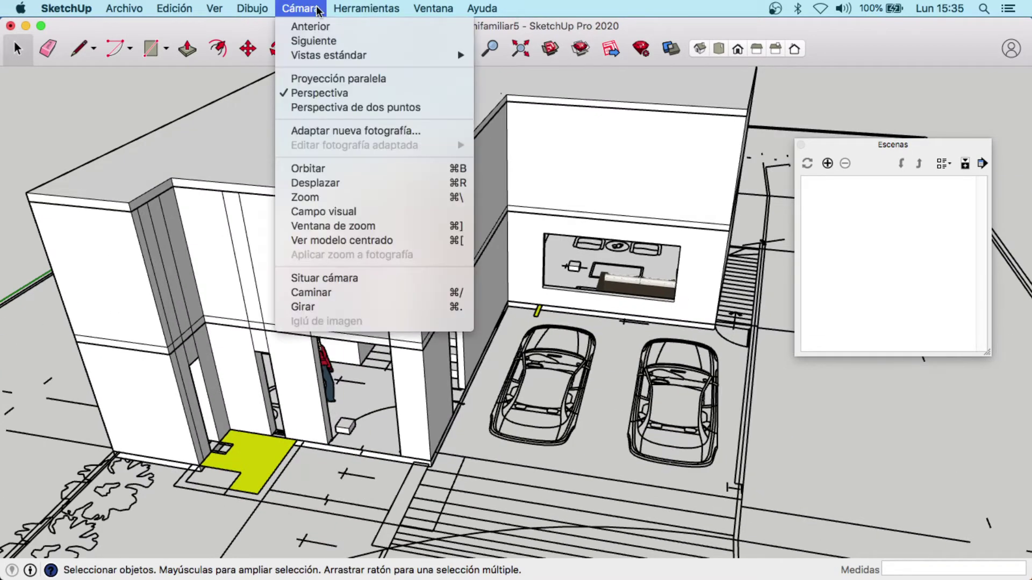
click(392, 277)
click(391, 366)
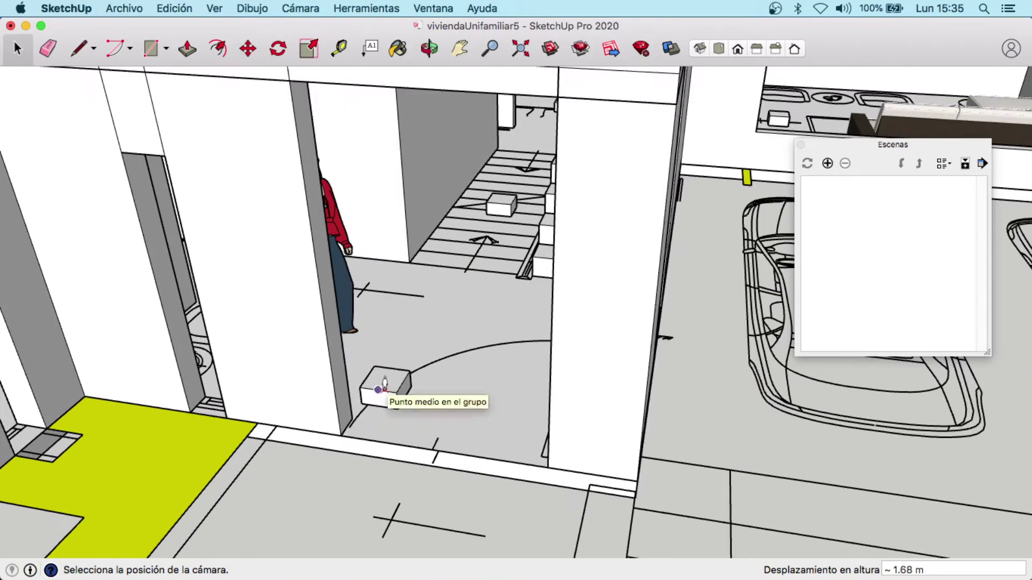
click(382, 388)
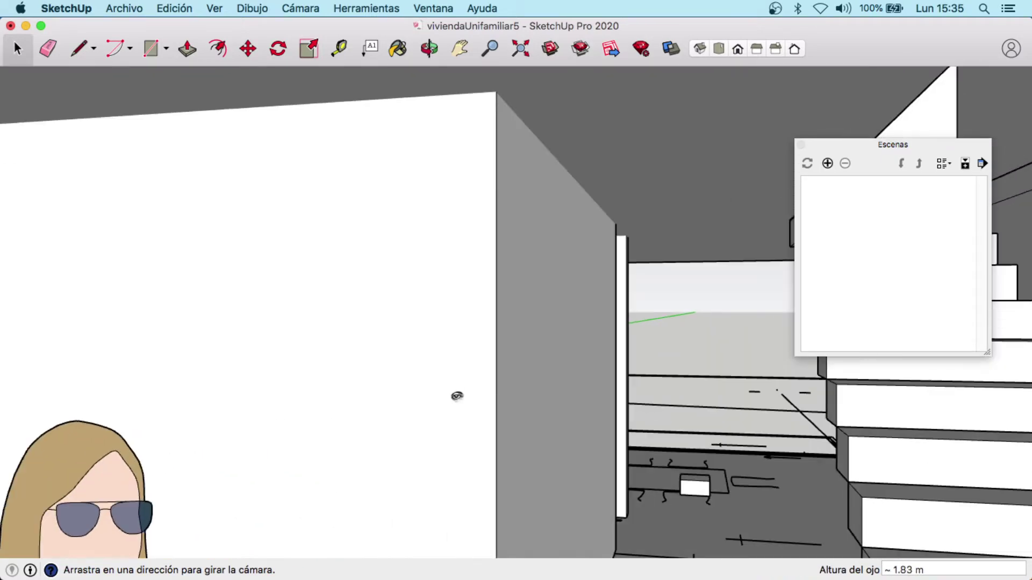
mouse_move(457, 396)
mouse_down()
mouse_move(534, 412)
mouse_move(566, 406)
mouse_move(756, 305)
mouse_up()
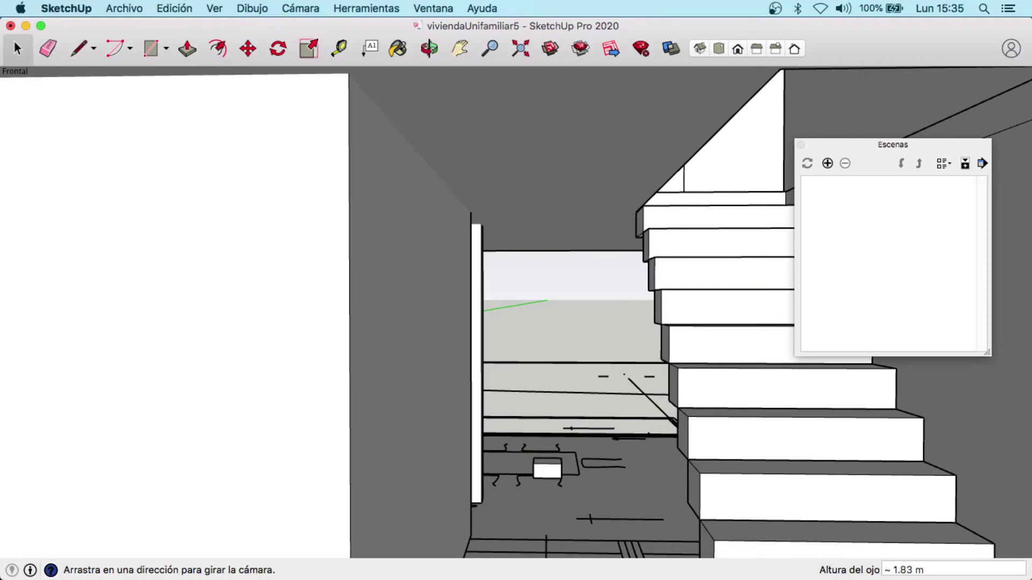
click(913, 567)
triple_click(911, 567)
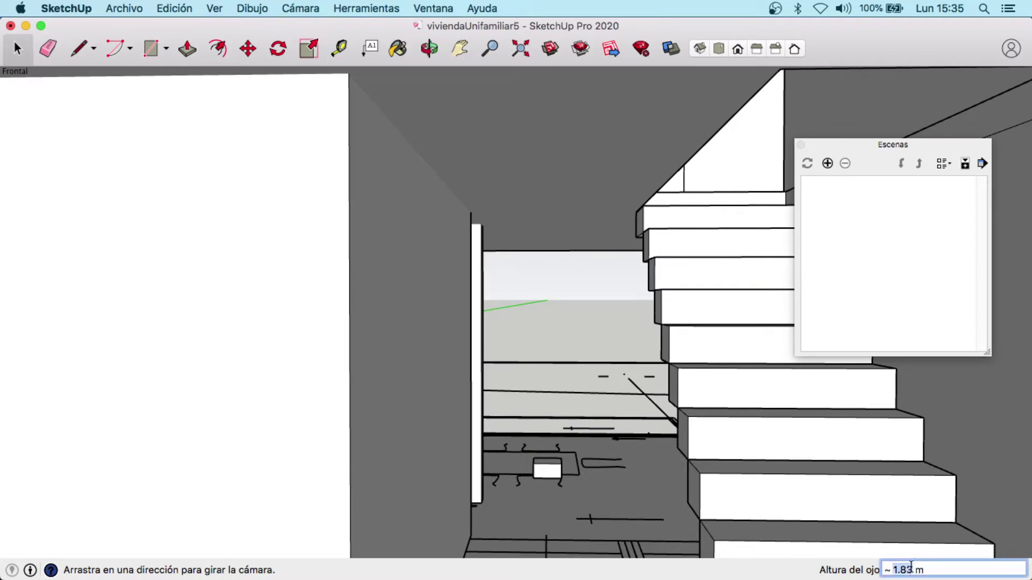
text(1.3)
key(Return)
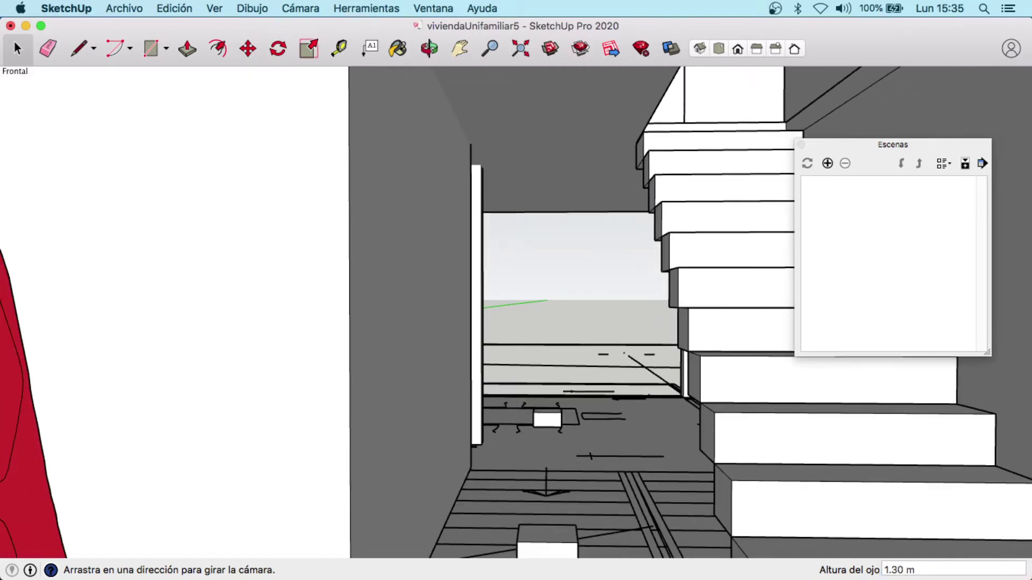
Step: Save the current view as scene Escena1 without saving style changes
click(289, 6)
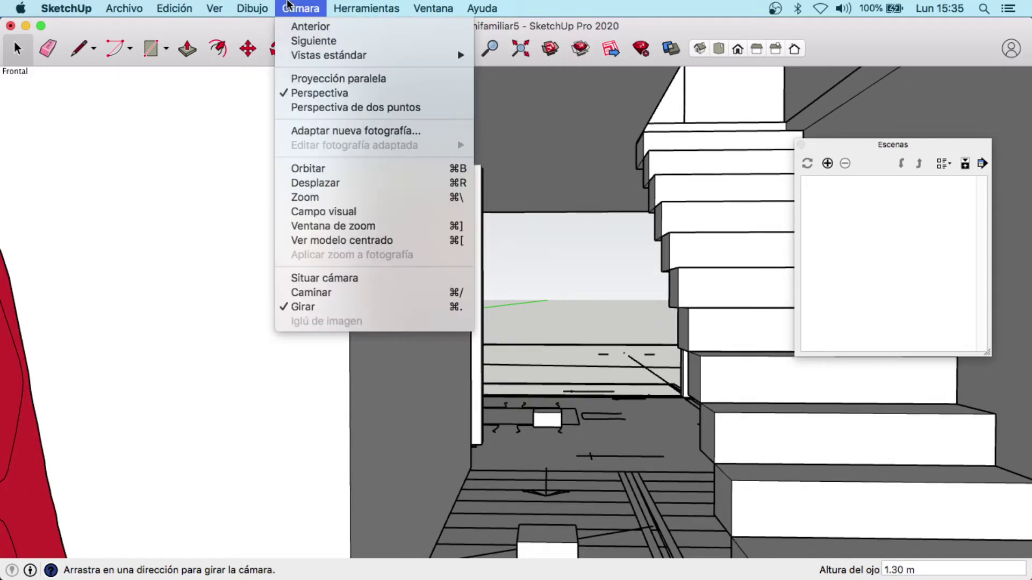
click(383, 276)
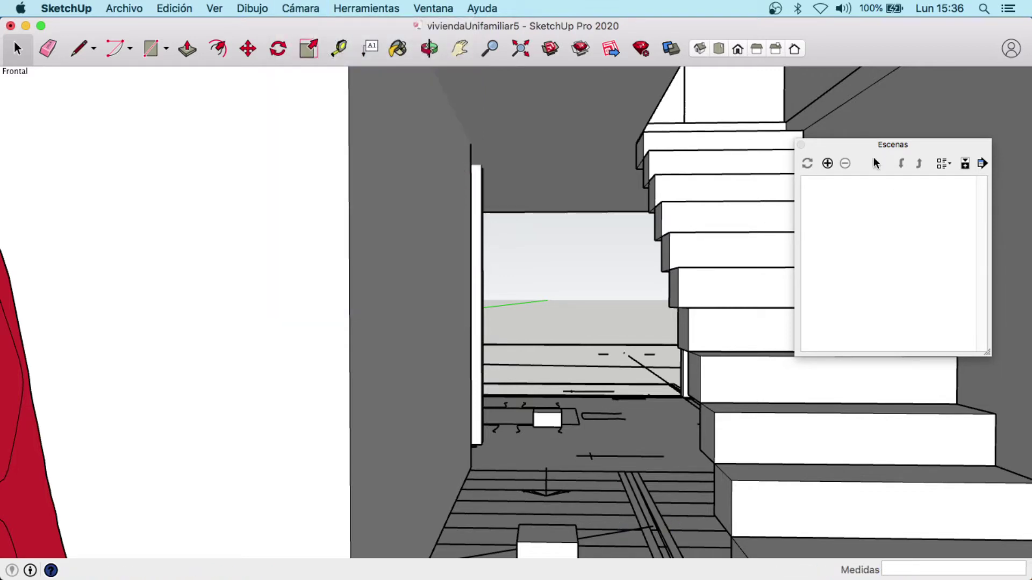
click(828, 164)
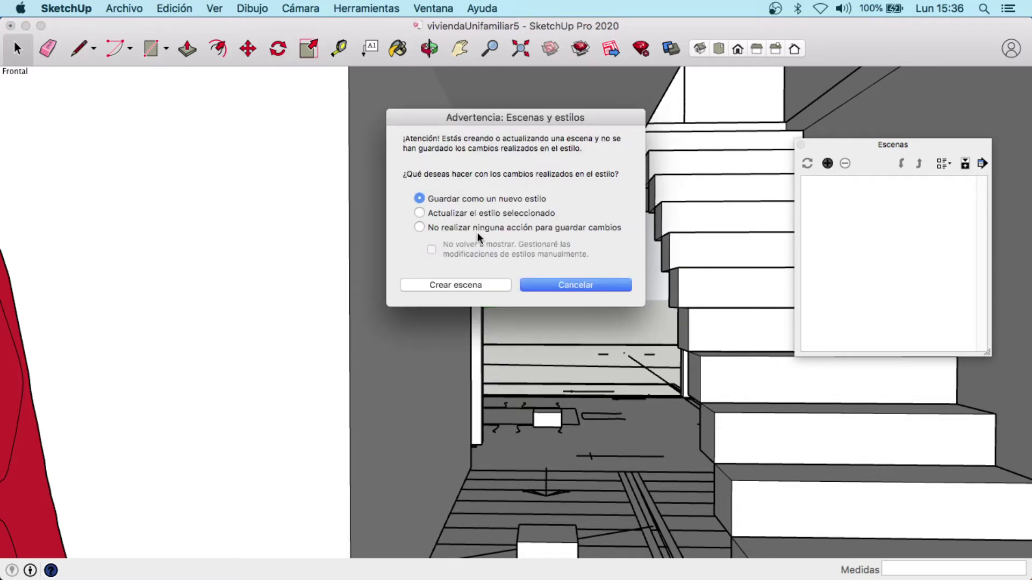
click(494, 228)
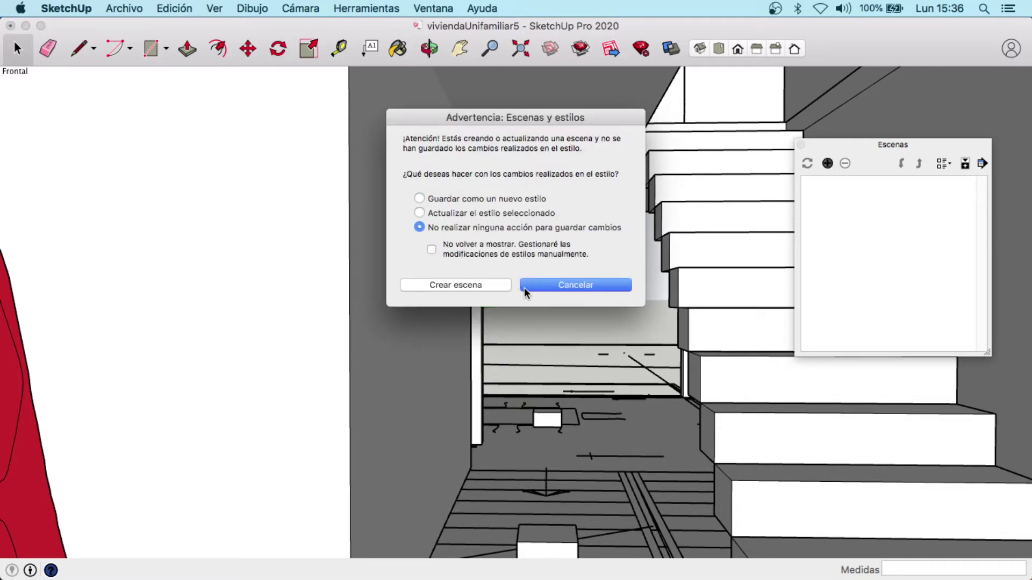
click(490, 285)
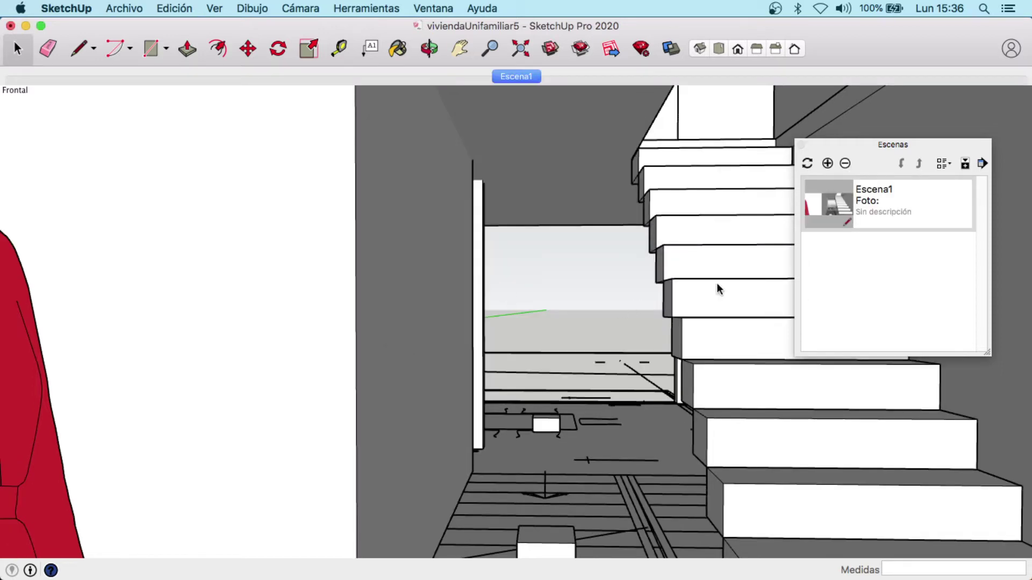
click(301, 8)
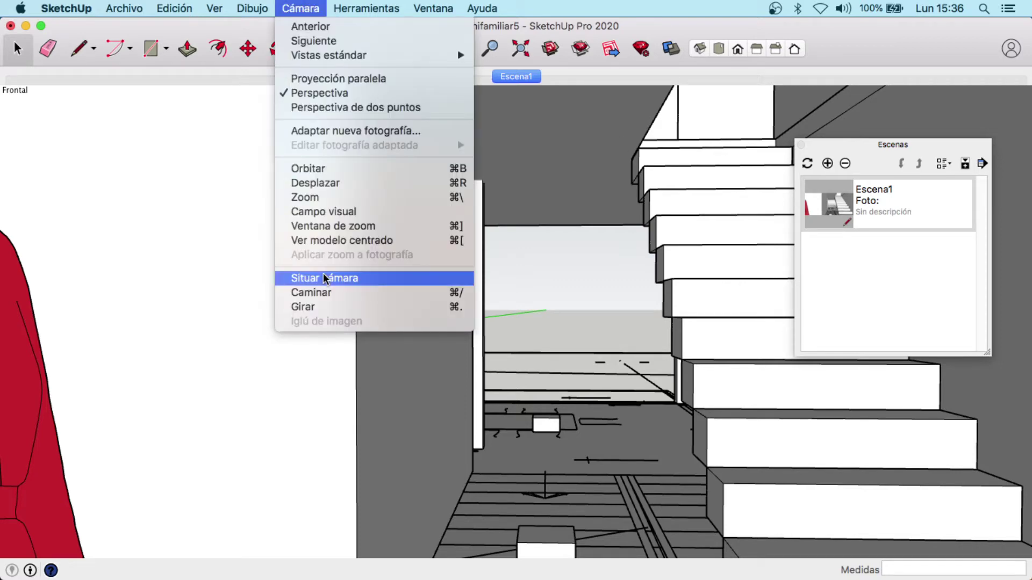
Step: Position an eye-level camera at another floor marker with 1.30 m eye height
click(322, 274)
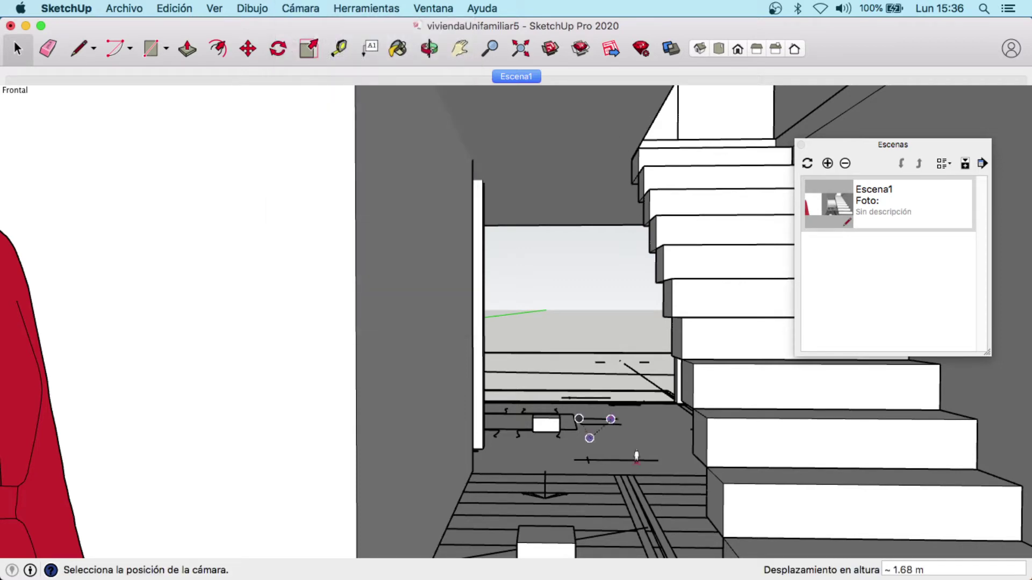
click(547, 541)
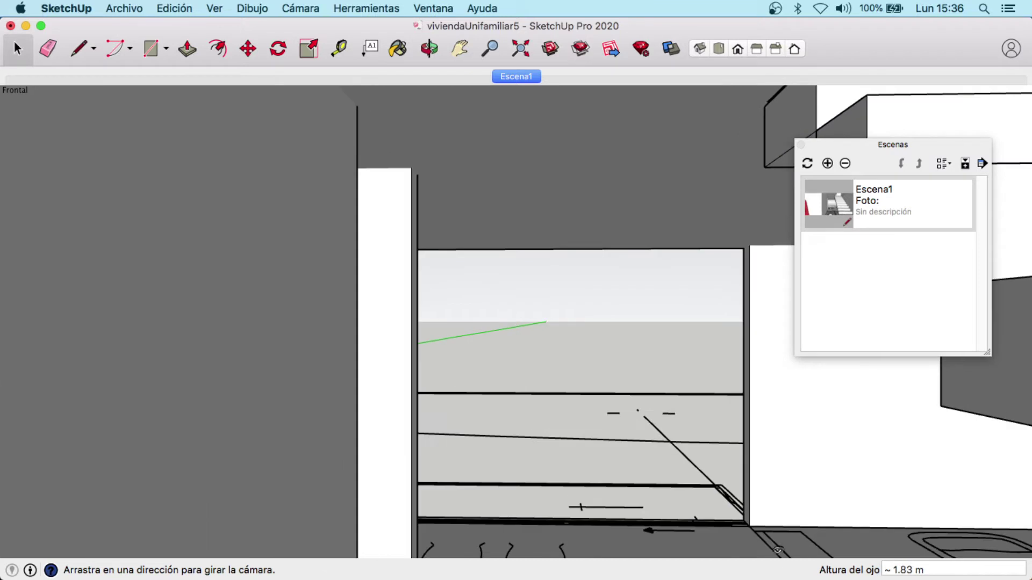
click(913, 570)
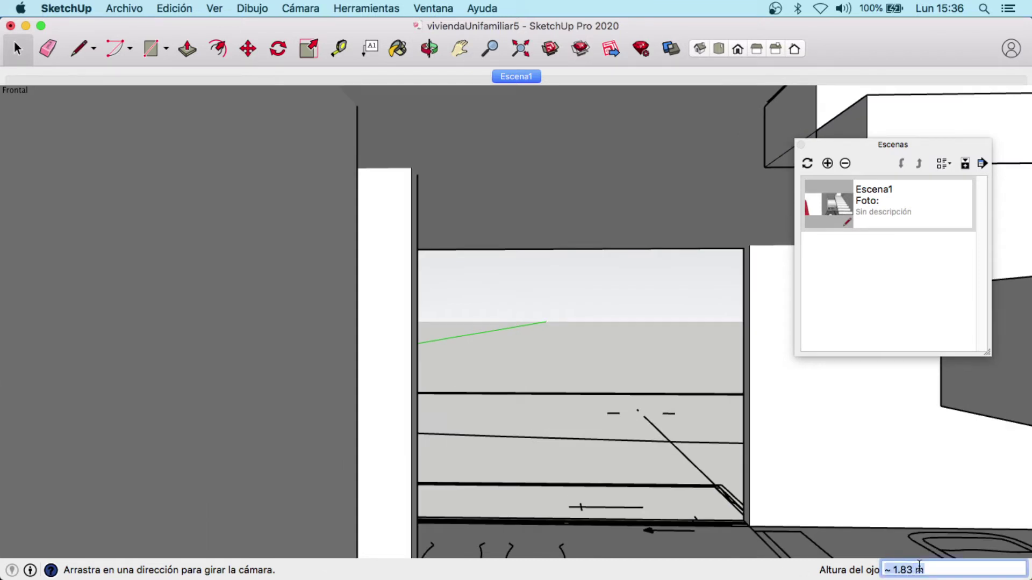
text(1.3)
key(Return)
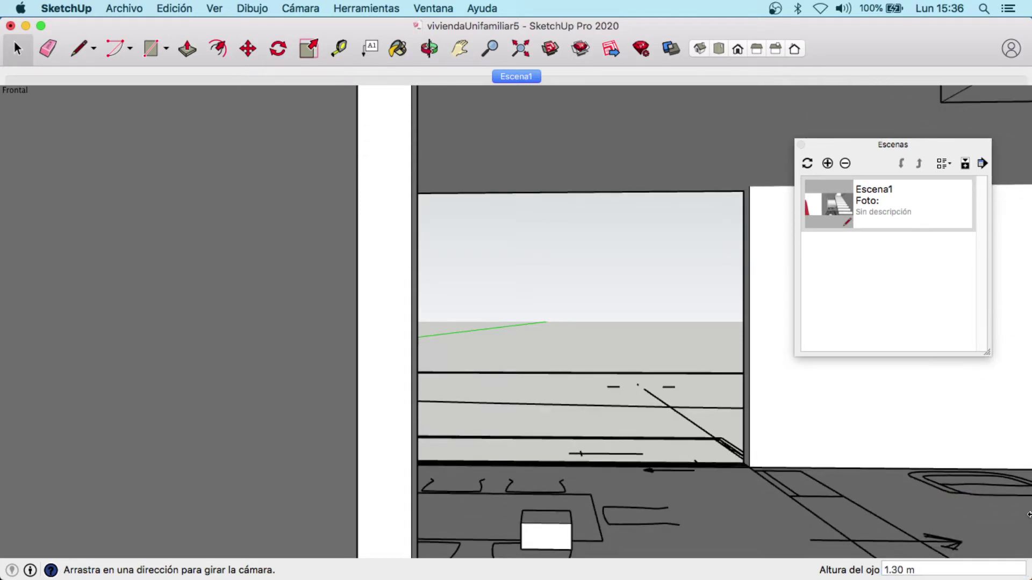
Step: Save this view as scene Escena2, leaving the style unchanged
click(829, 162)
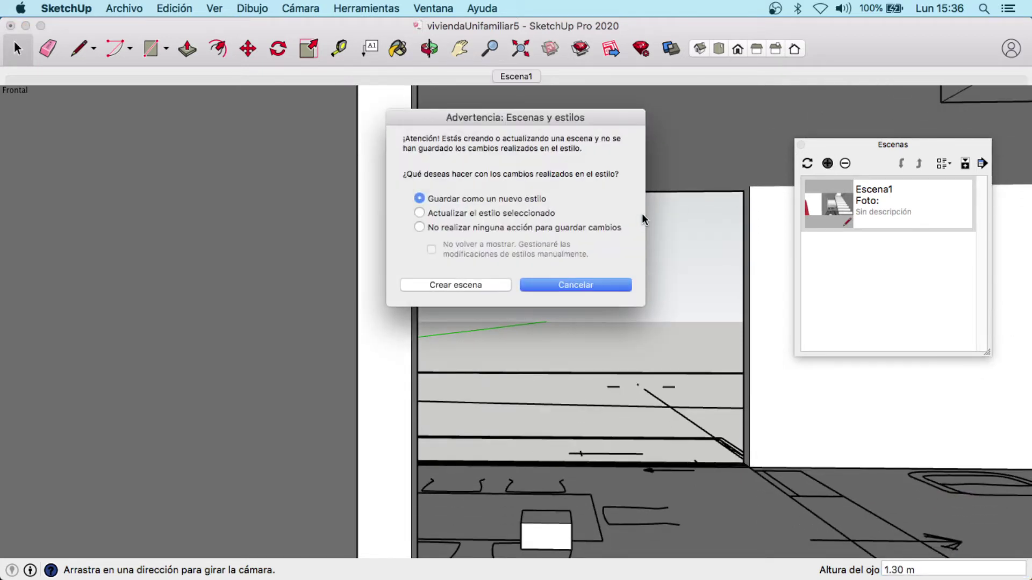
click(462, 228)
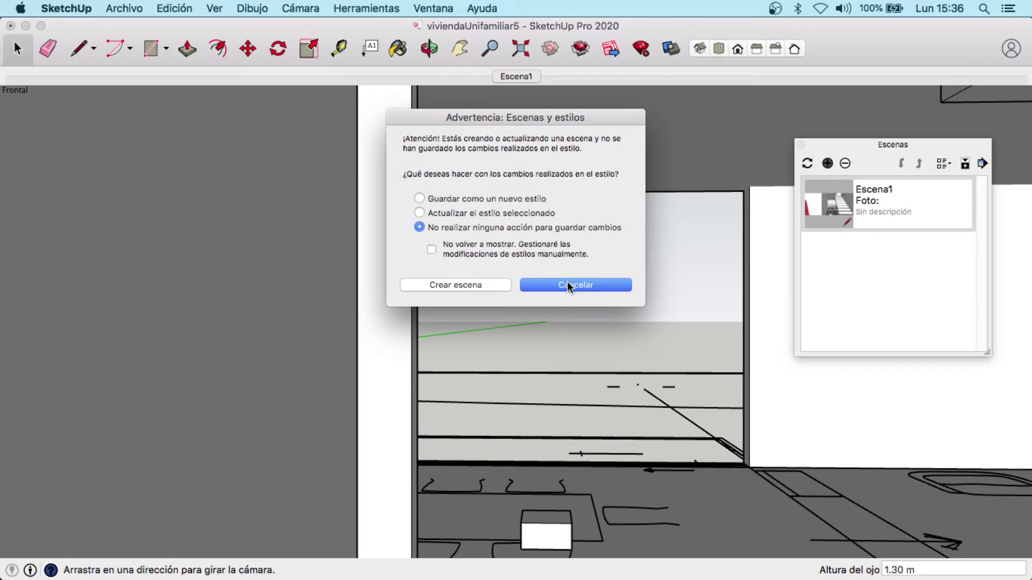
click(457, 286)
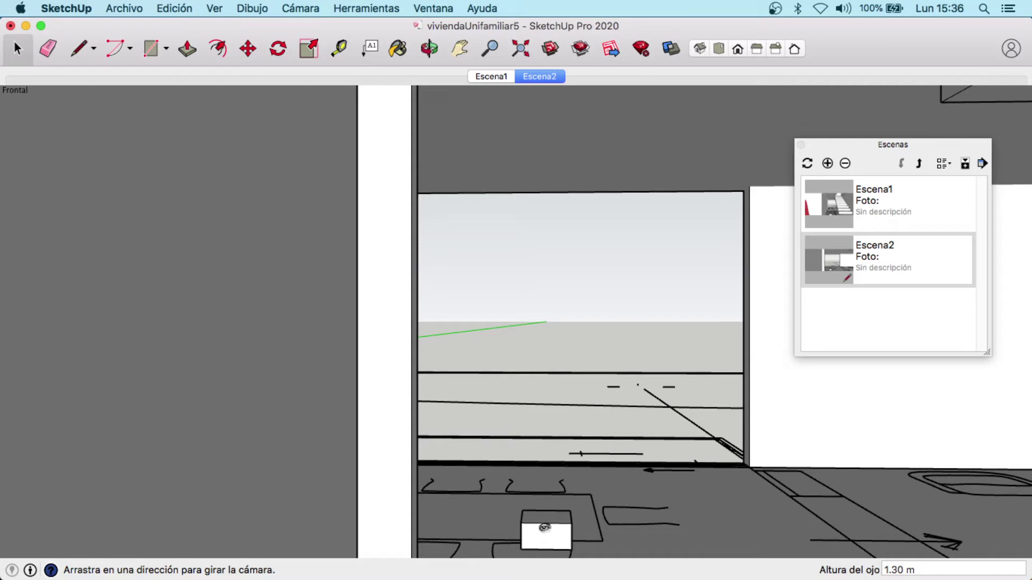
click(317, 9)
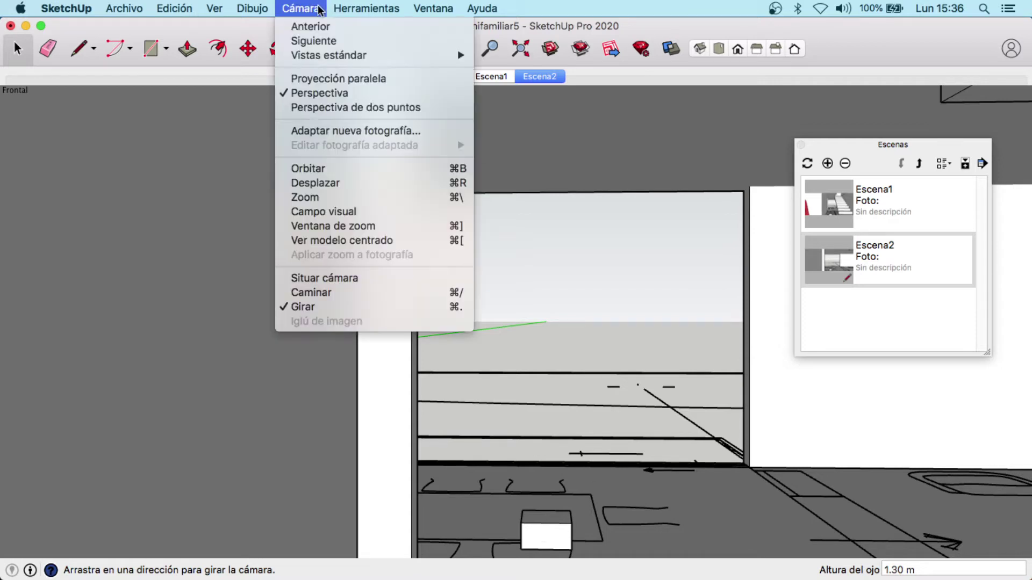
Step: Position the camera on the floor by the white block at 1.30 m eye height
click(349, 278)
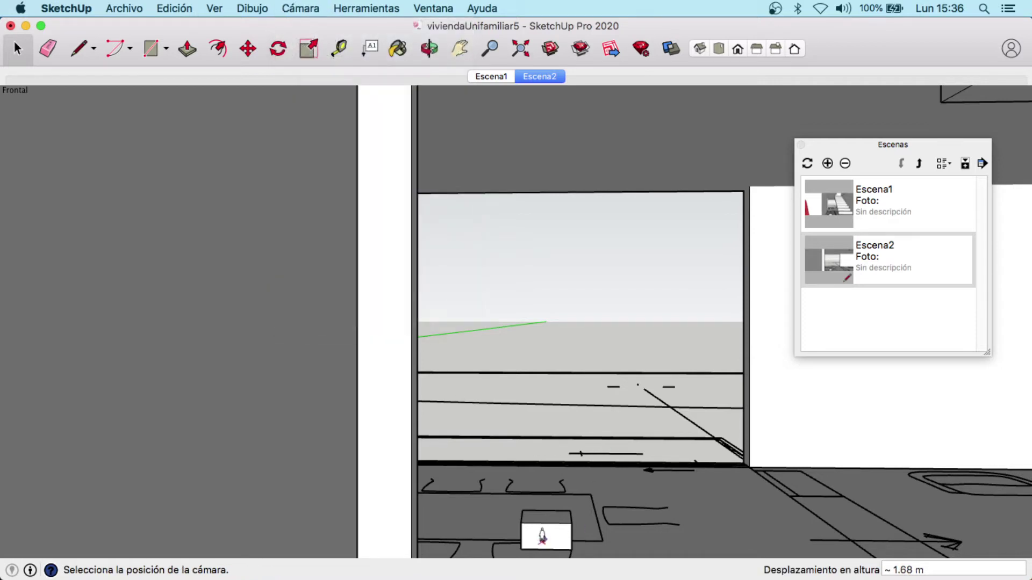
click(546, 520)
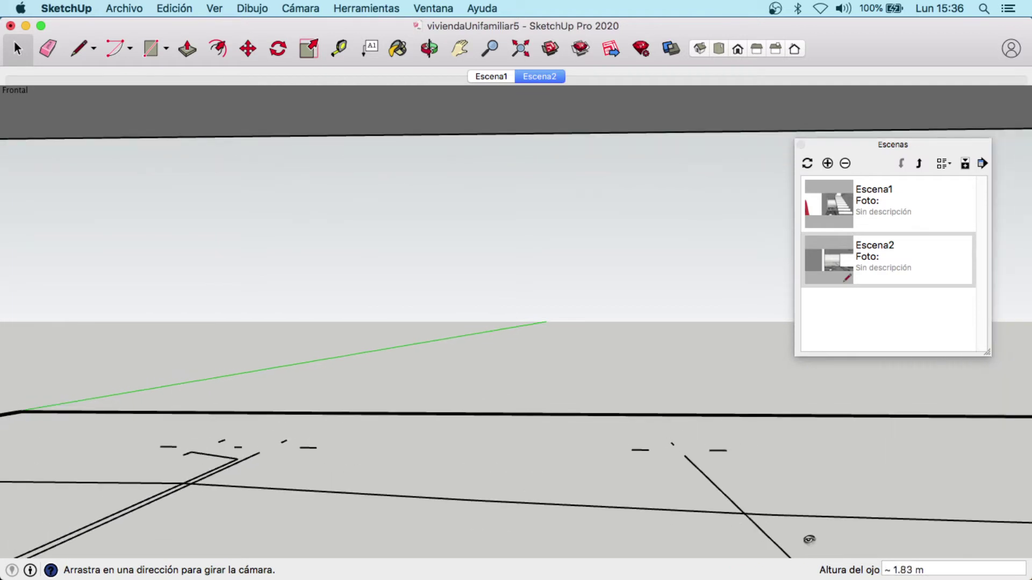
click(909, 568)
text(1)
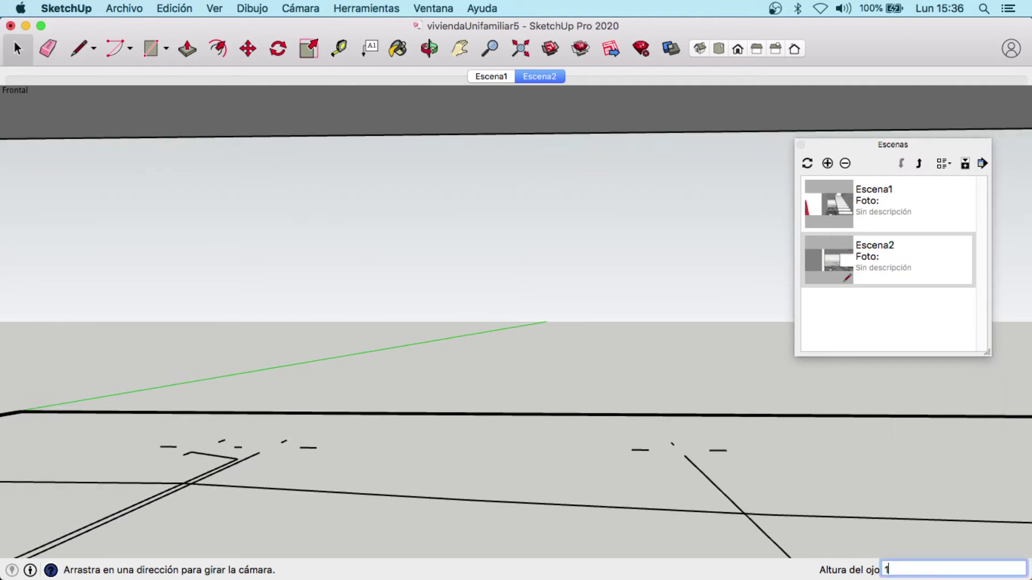
text(.30)
key(Return)
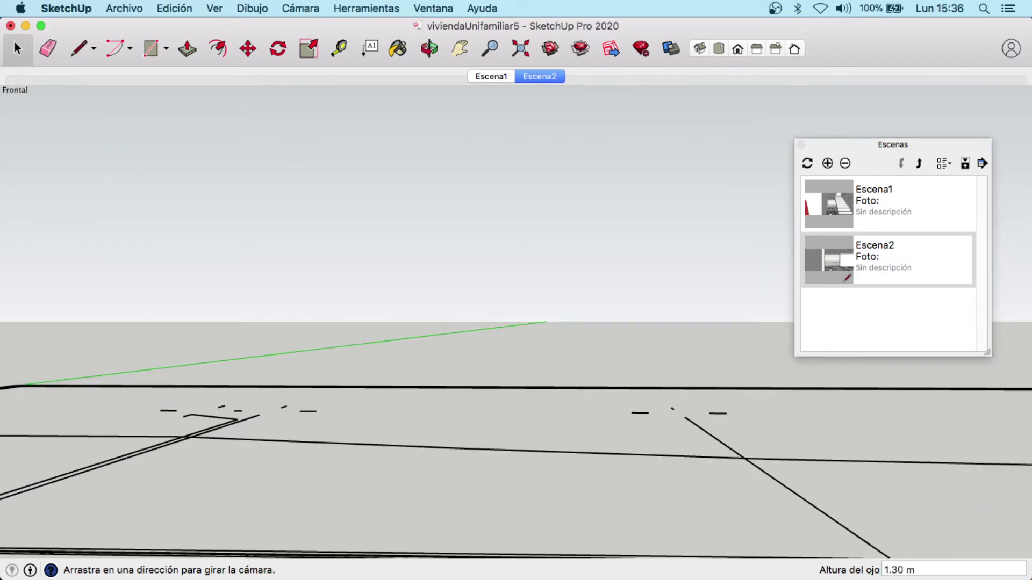
Step: Save this view as Escena3 with the style unchanged, then turn to face the living-room sofa
click(827, 163)
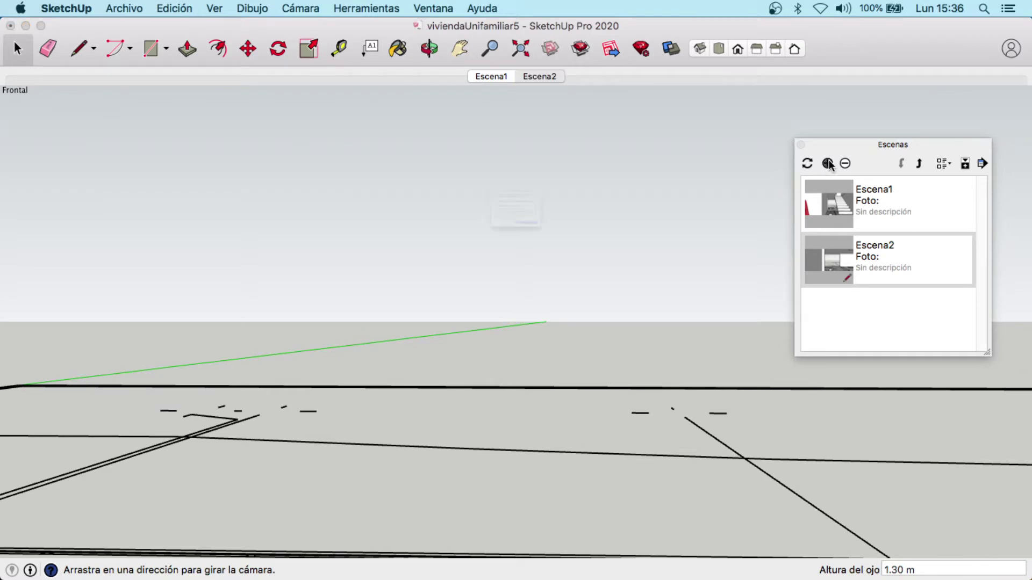
click(463, 225)
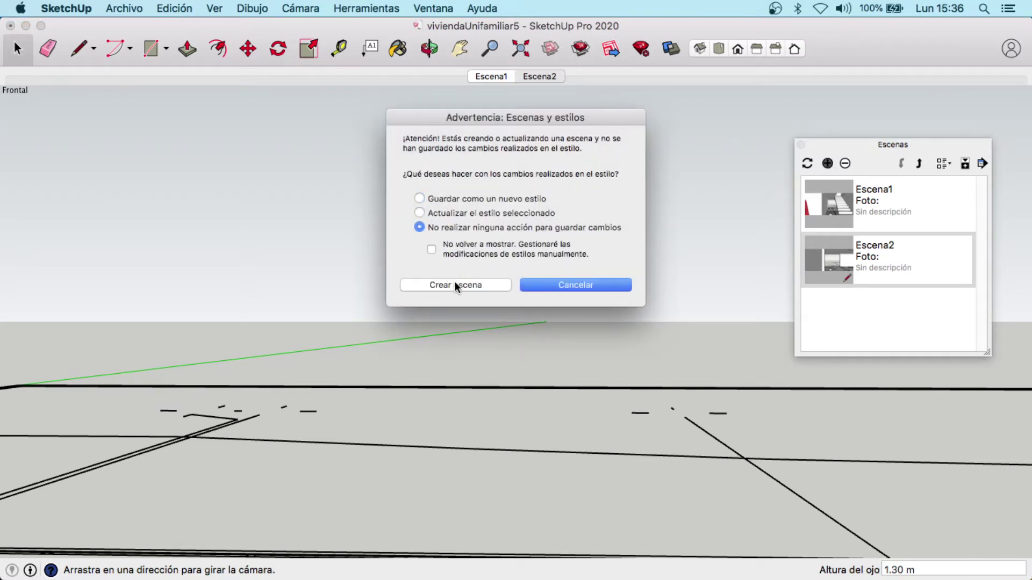
click(453, 283)
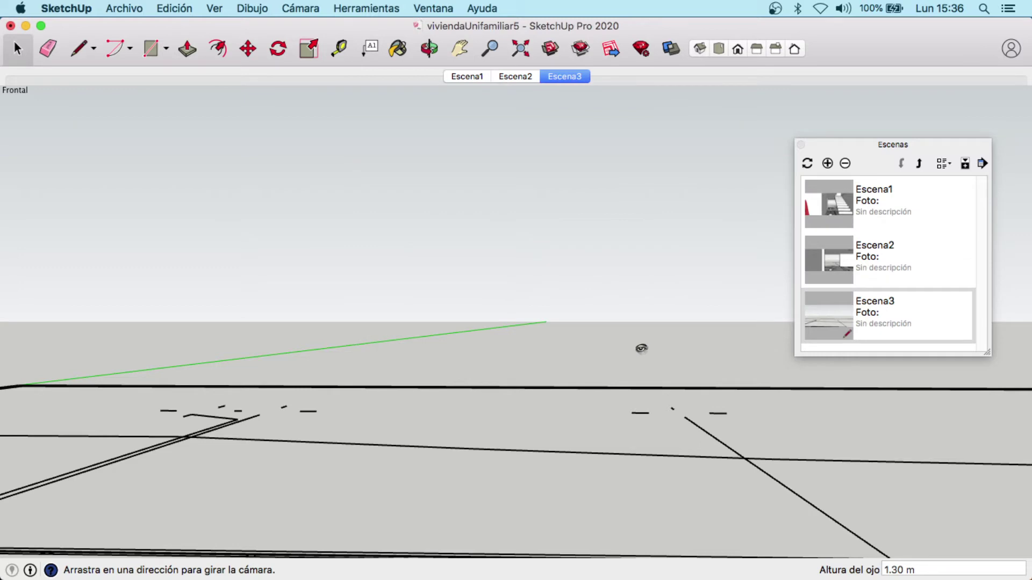
mouse_move(640, 348)
mouse_down()
mouse_move(353, 326)
mouse_move(529, 339)
mouse_move(410, 301)
mouse_move(466, 325)
mouse_move(424, 334)
mouse_move(436, 363)
mouse_move(456, 360)
mouse_up()
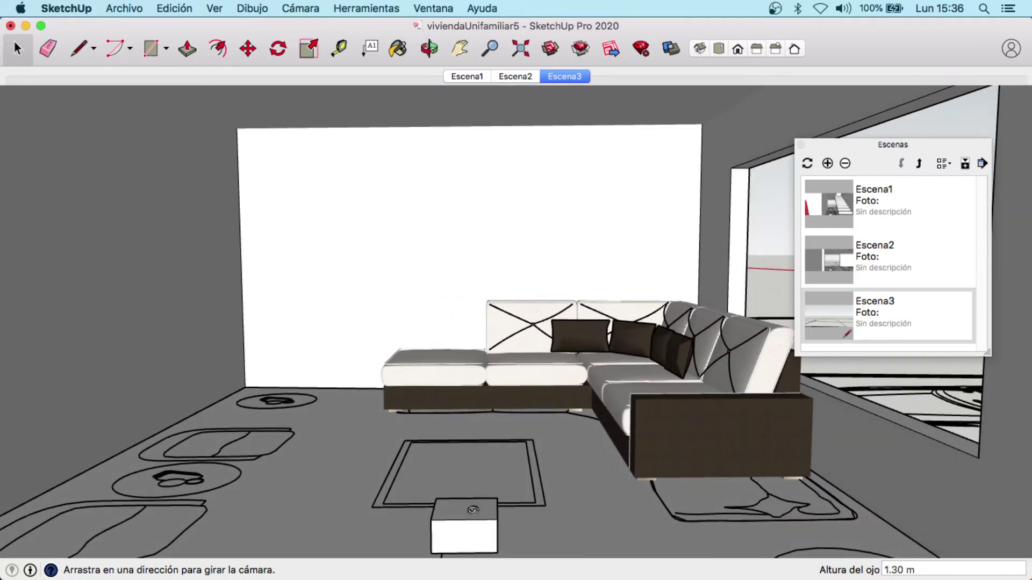
click(316, 8)
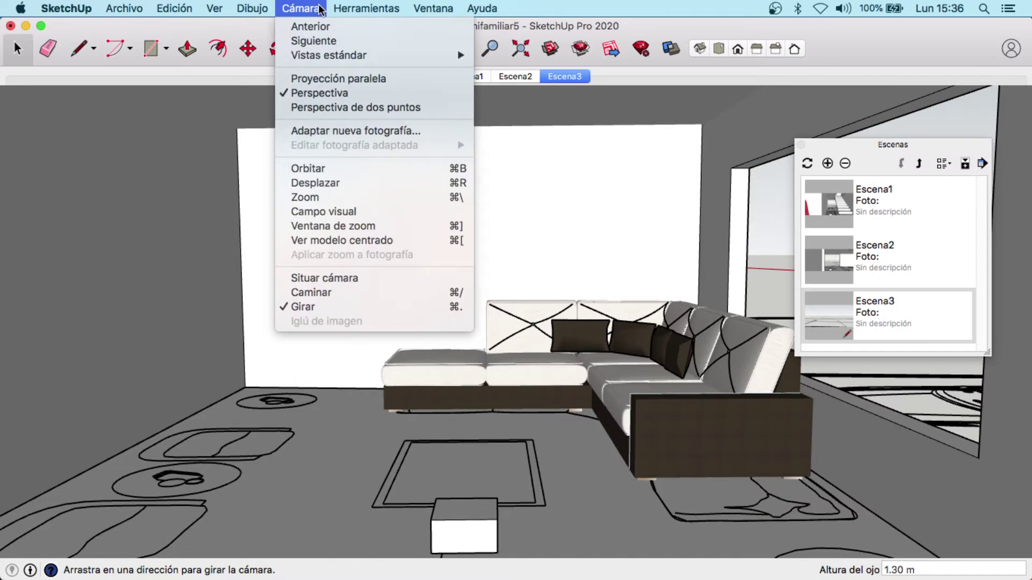
Step: Position the camera on the floor in front of the sofa at 1.30 m eye height
click(389, 278)
click(464, 520)
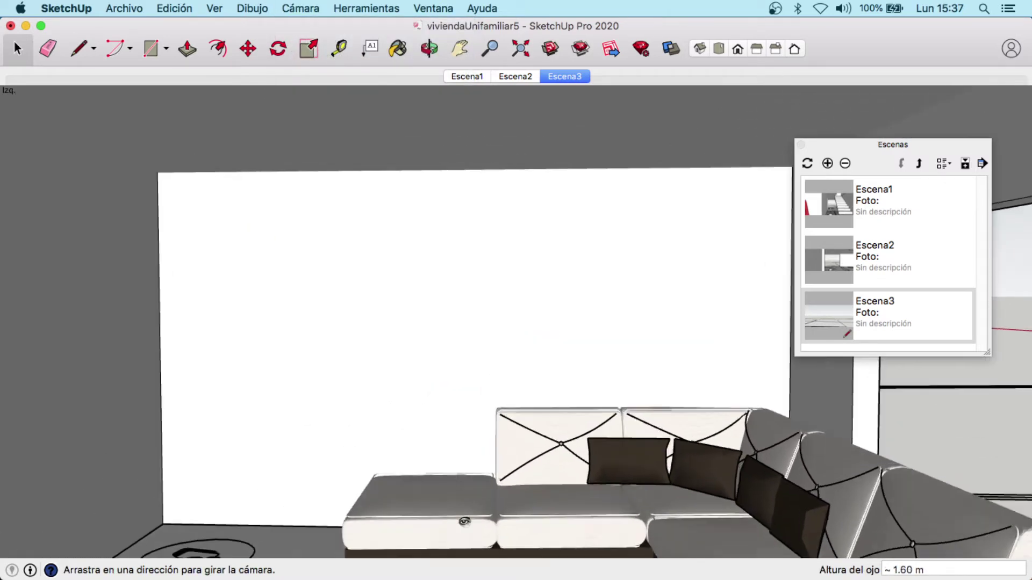
double_click(948, 568)
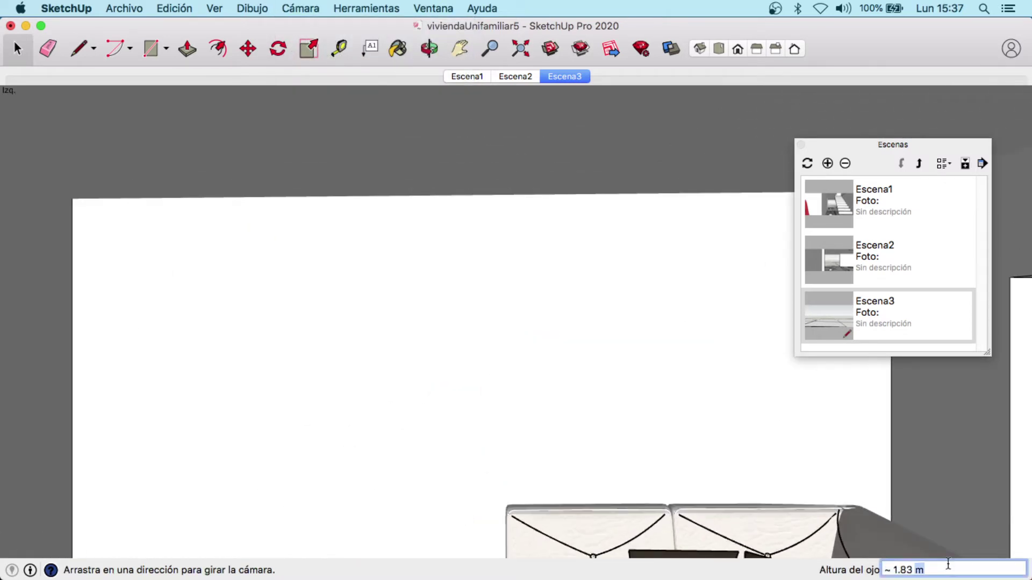
triple_click(948, 568)
text(1.3)
key(Return)
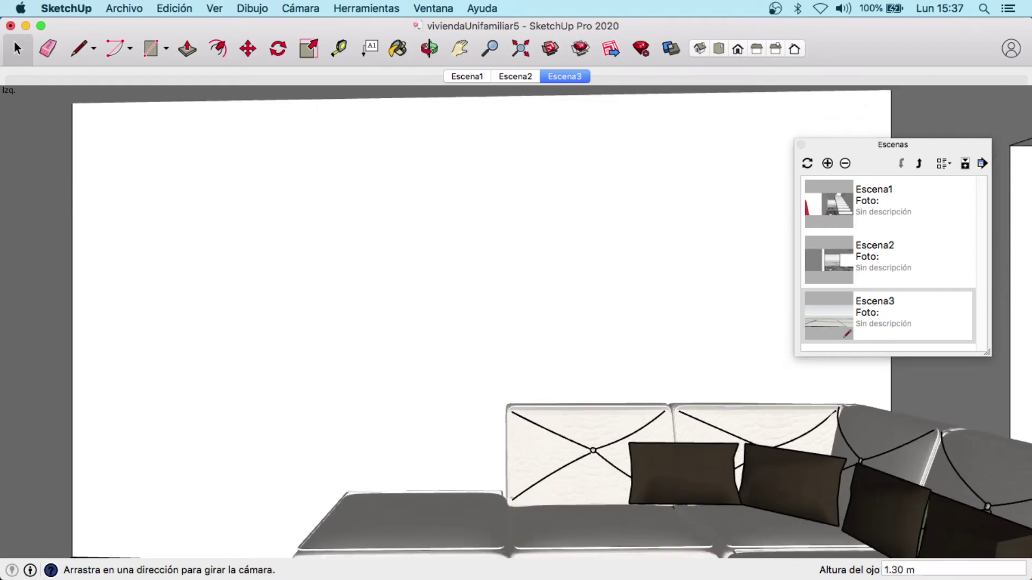
Step: Save the sofa view as Escena4 with the style unchanged
click(827, 164)
click(458, 227)
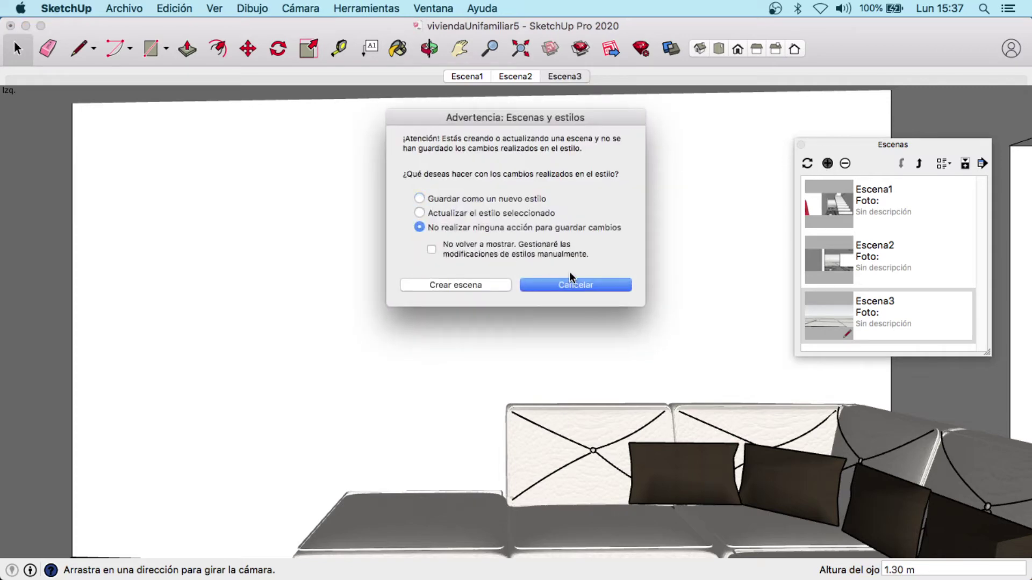
click(451, 286)
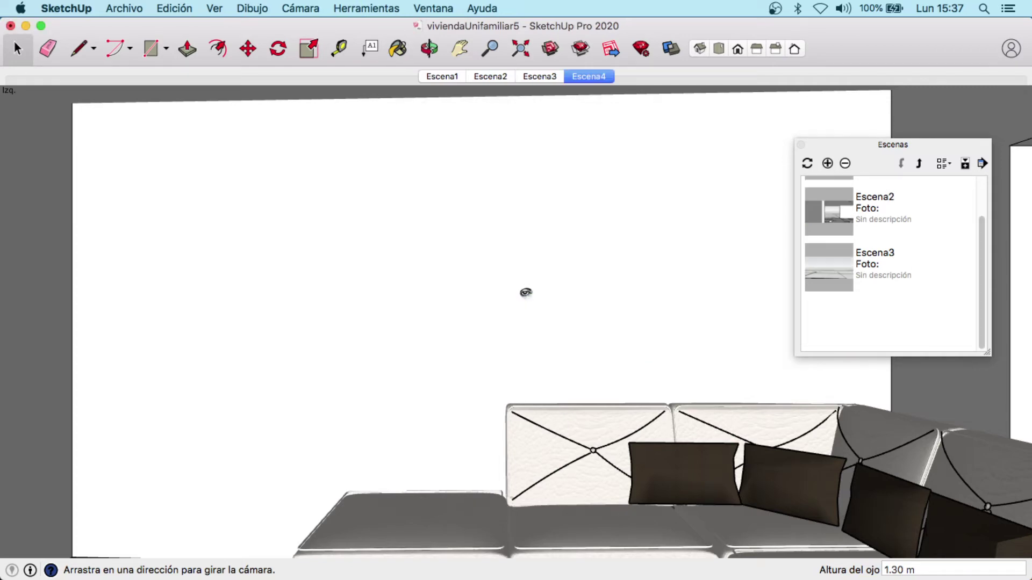
click(15, 50)
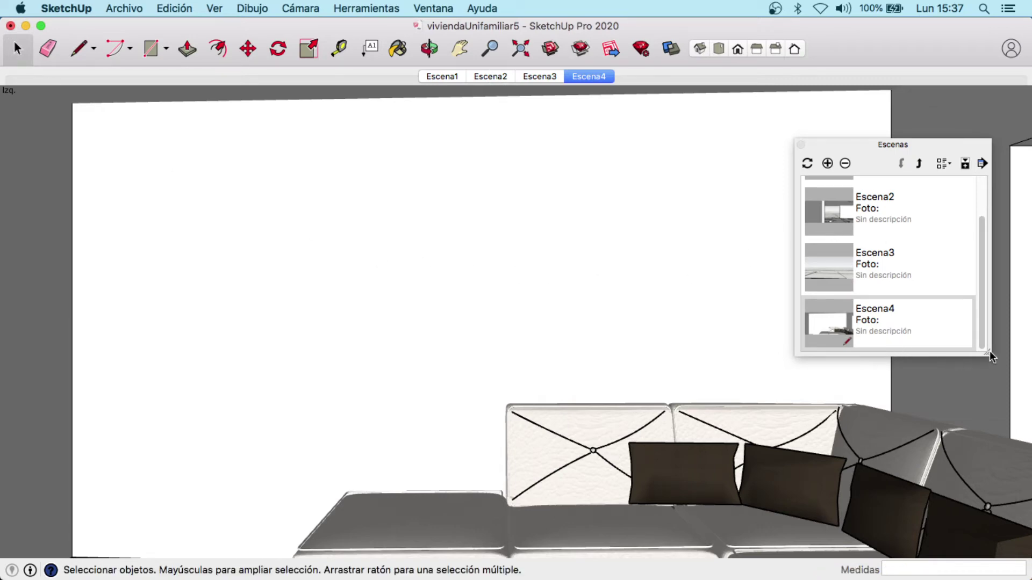
Step: Enlarge the Scenes list to show all four scenes, then orbit the house exterior
drag(989, 351, 983, 453)
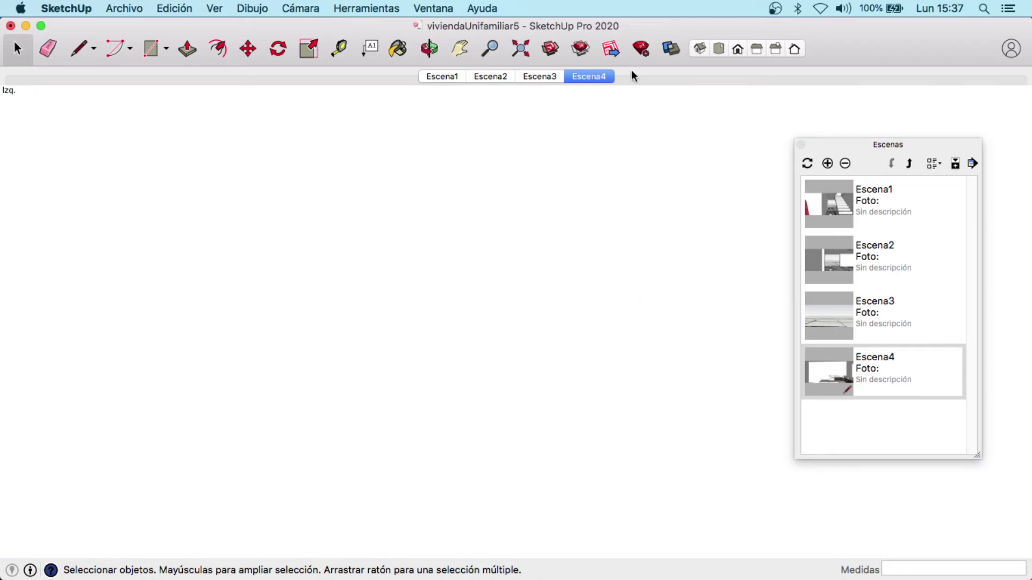
click(713, 48)
mouse_move(507, 419)
middle_down()
mouse_move(364, 353)
mouse_move(214, 370)
mouse_move(533, 270)
mouse_move(698, 322)
middle_up()
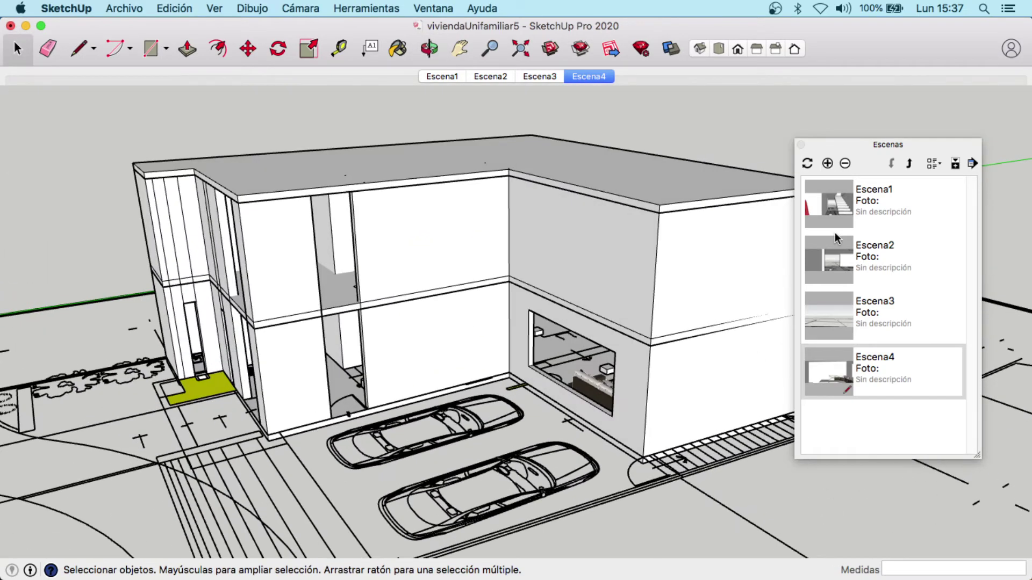
double_click(848, 376)
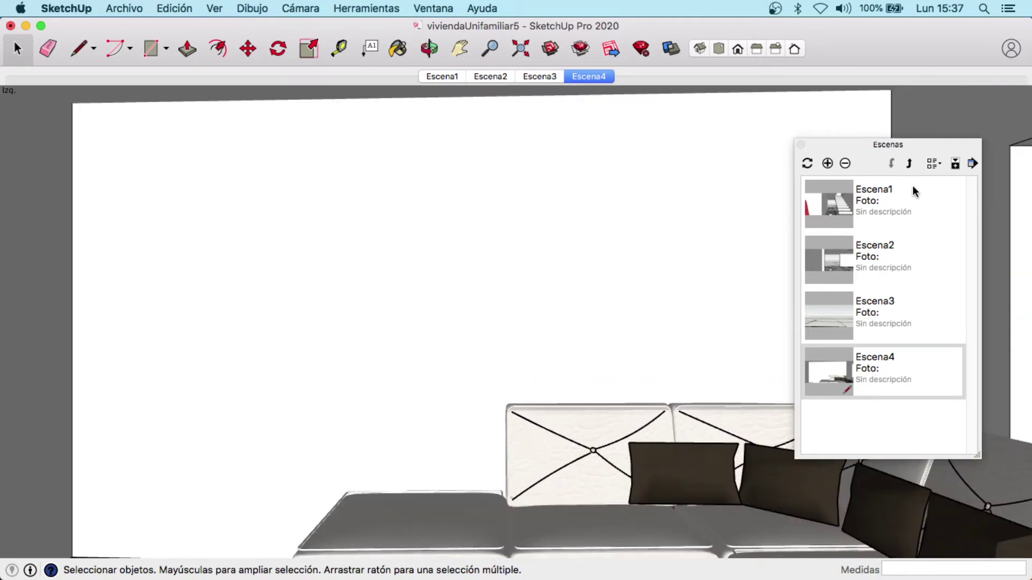
double_click(848, 251)
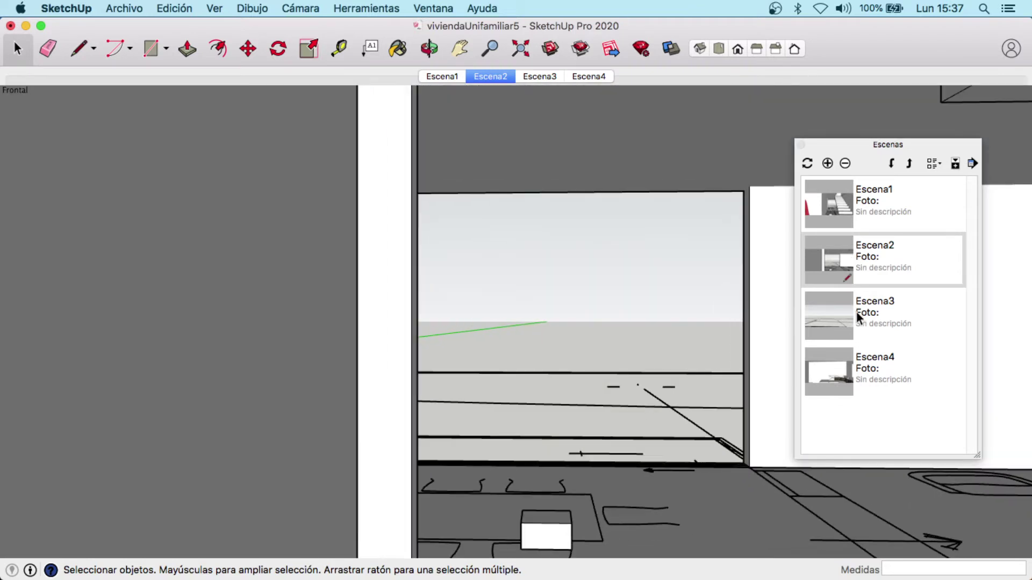
double_click(858, 317)
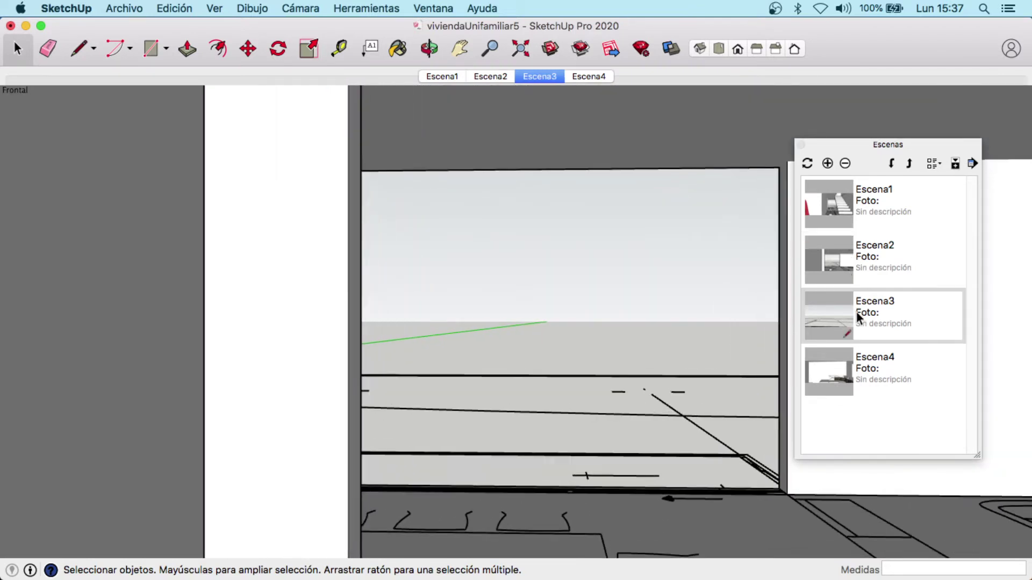
double_click(834, 216)
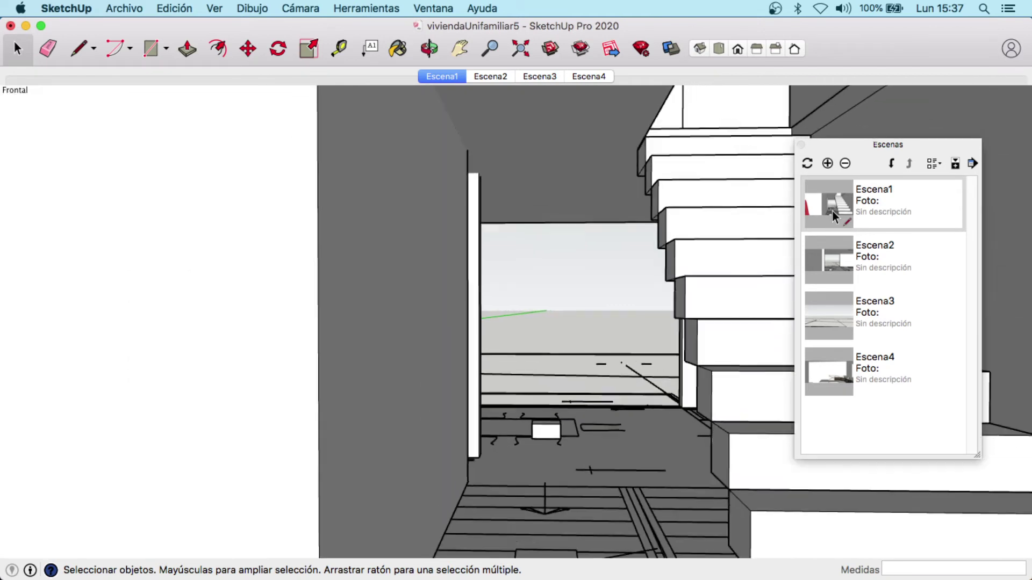
click(697, 54)
scroll(400, 342, down, 3)
scroll(400, 342, down, 3)
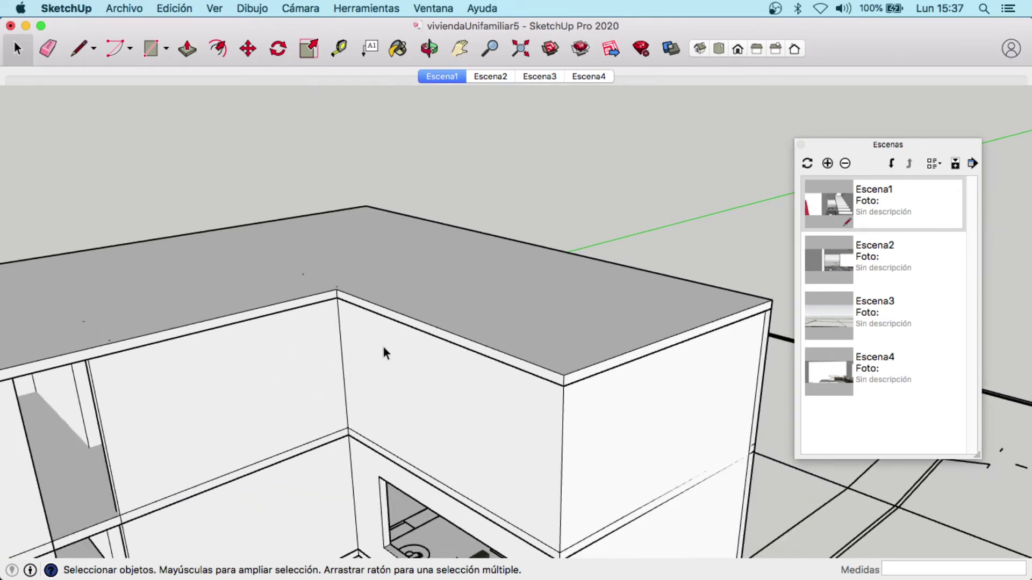
scroll(400, 342, down, 3)
mouse_move(491, 398)
middle_down()
mouse_move(358, 330)
mouse_move(379, 297)
mouse_move(393, 354)
mouse_move(395, 328)
middle_up()
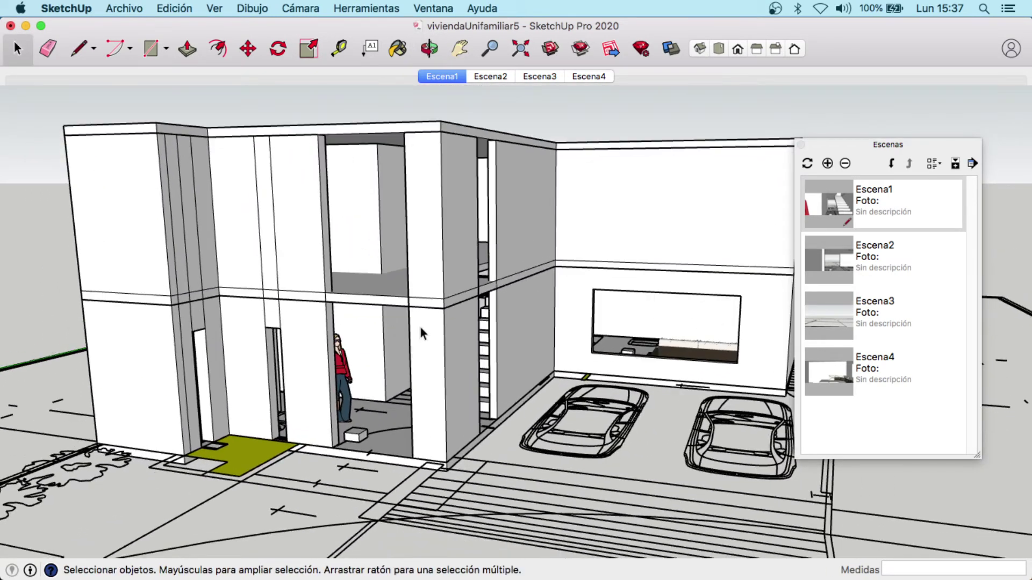
Step: Play the four-scene animation from Ver > Animación, then orbit back outside the house
click(220, 8)
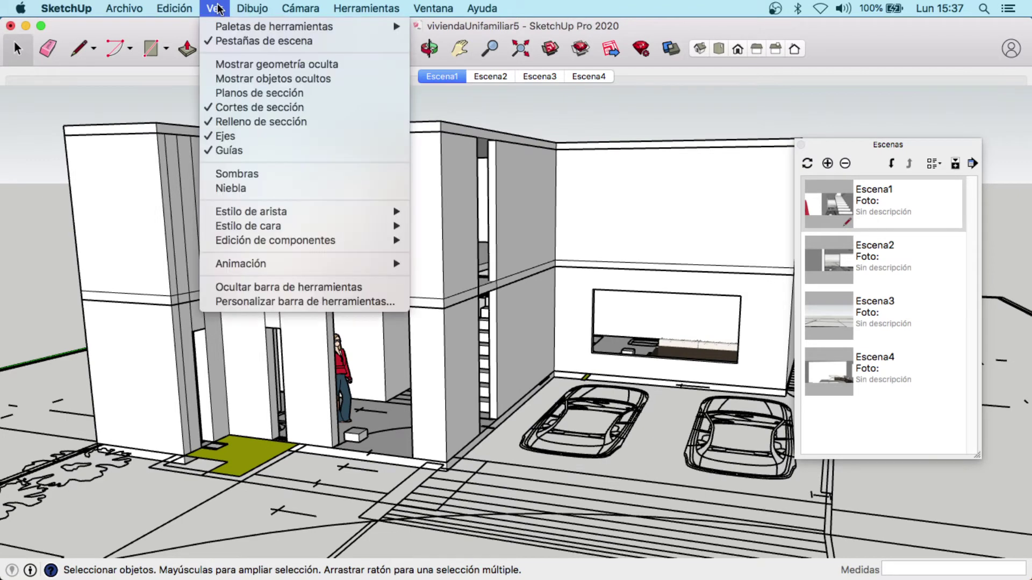
mouse_move(240, 264)
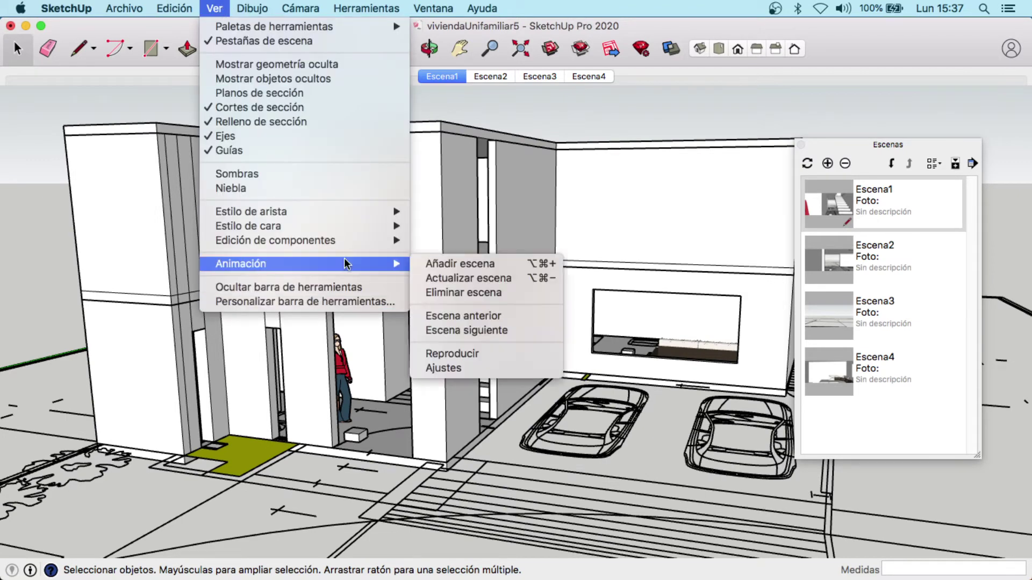
click(471, 356)
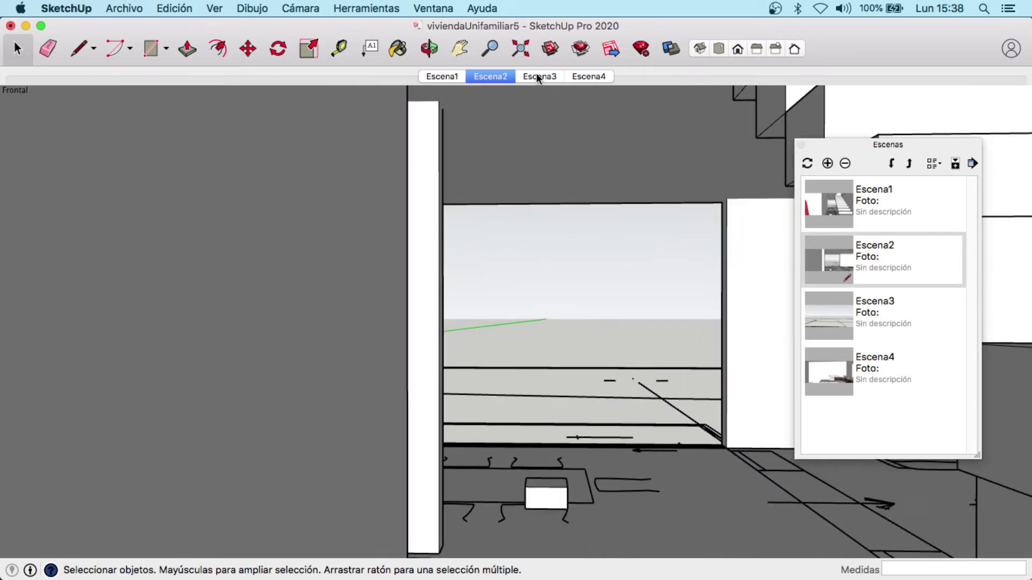
click(174, 8)
mouse_move(214, 9)
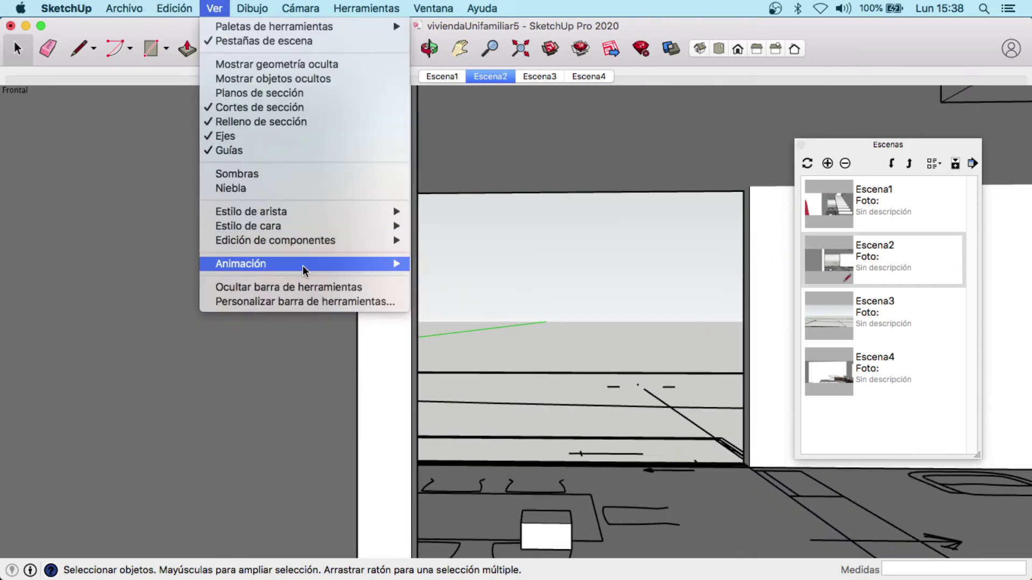
mouse_move(240, 263)
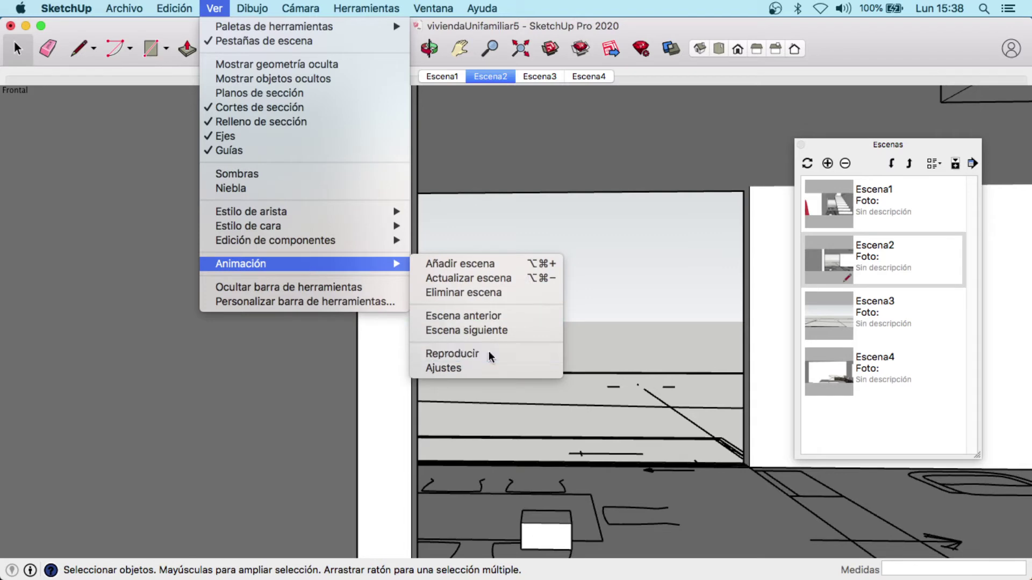
click(497, 353)
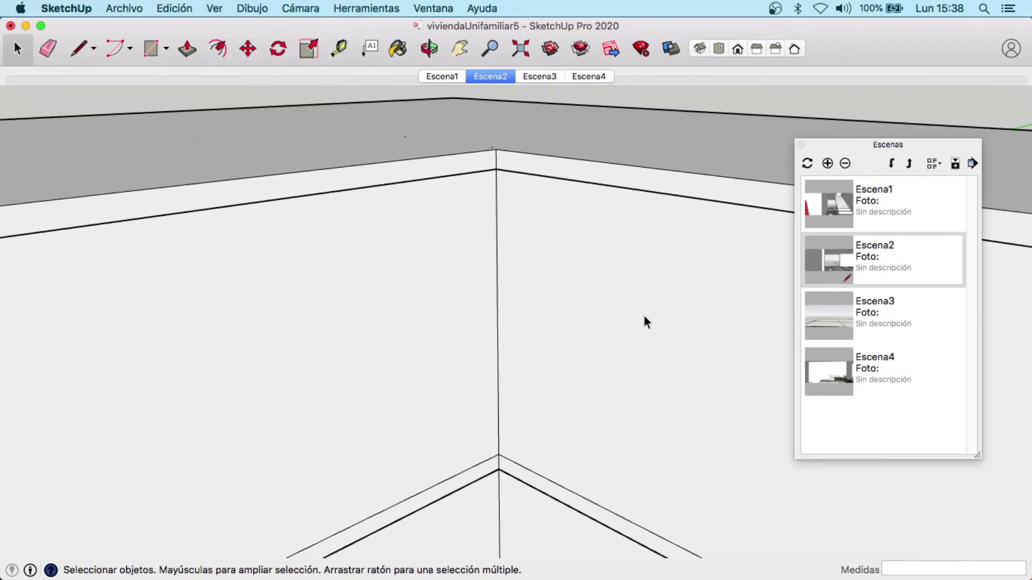
mouse_move(649, 310)
shift+middle_down()
mouse_move(573, 211)
mouse_move(572, 352)
shift+middle_up()
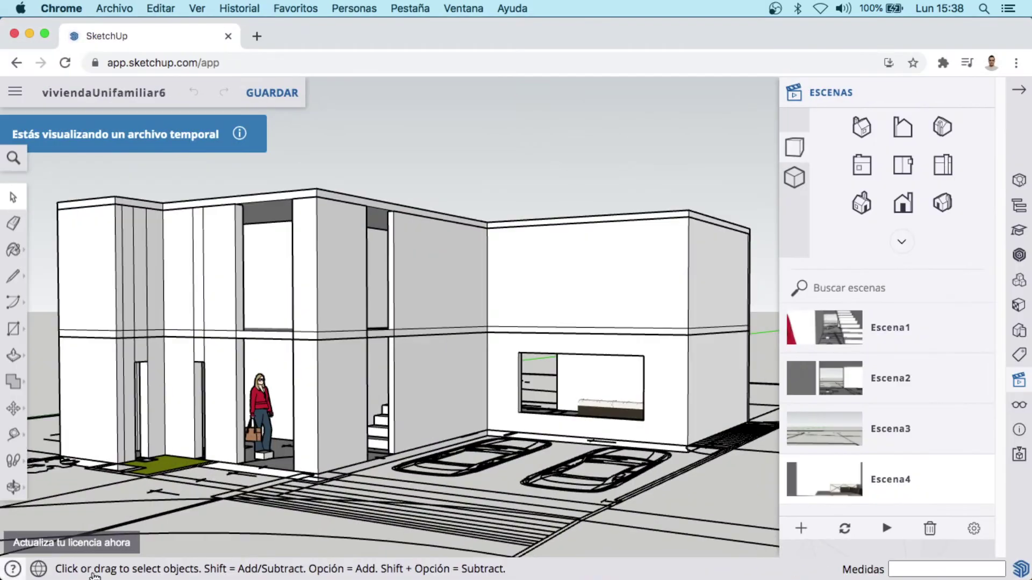
Step: Preview Escena1 through Escena4, then play the scene slideshow and pause it on Escena4
double_click(915, 327)
click(860, 342)
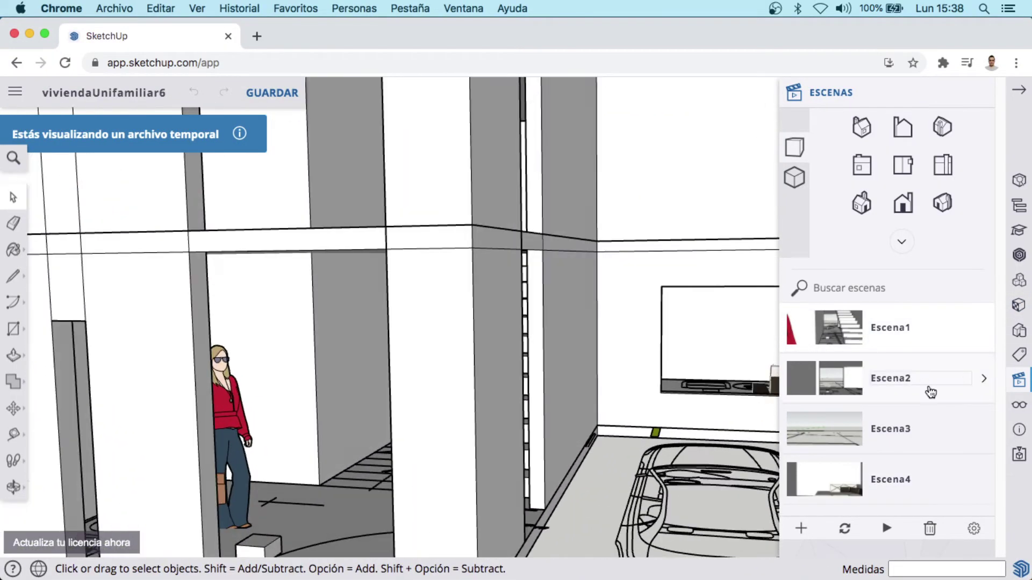
click(930, 392)
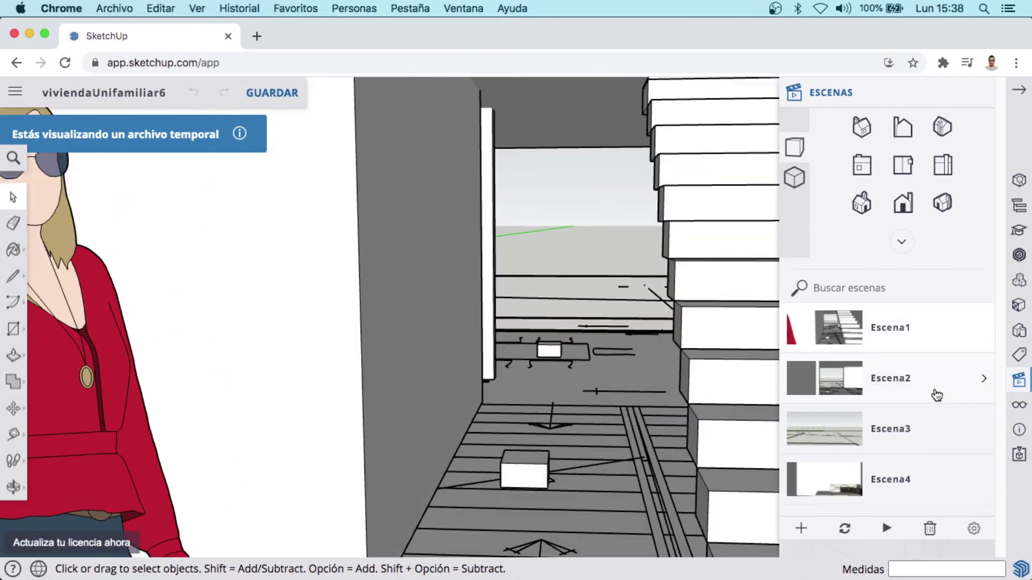
click(934, 444)
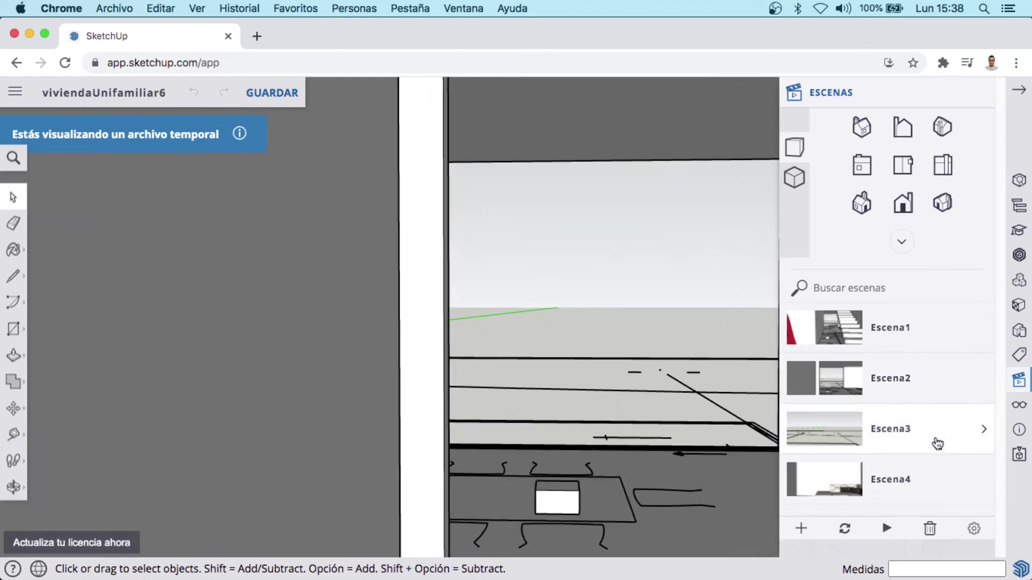
click(926, 501)
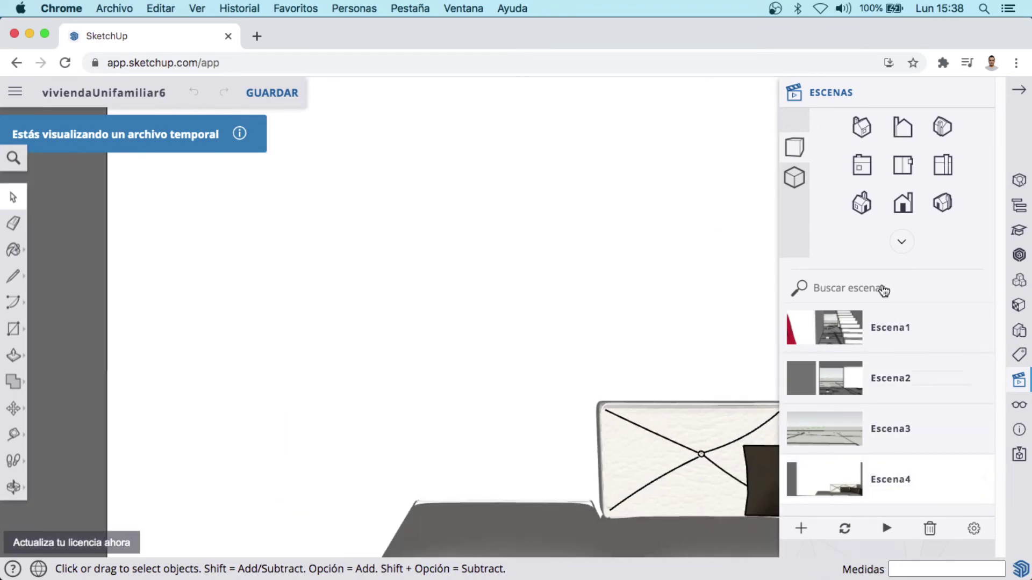
click(946, 358)
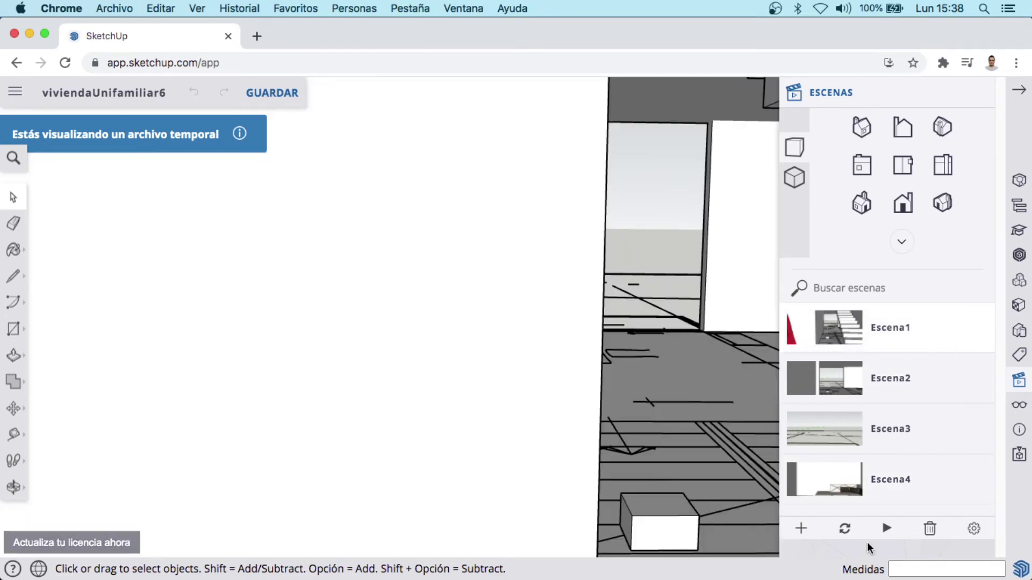
click(886, 529)
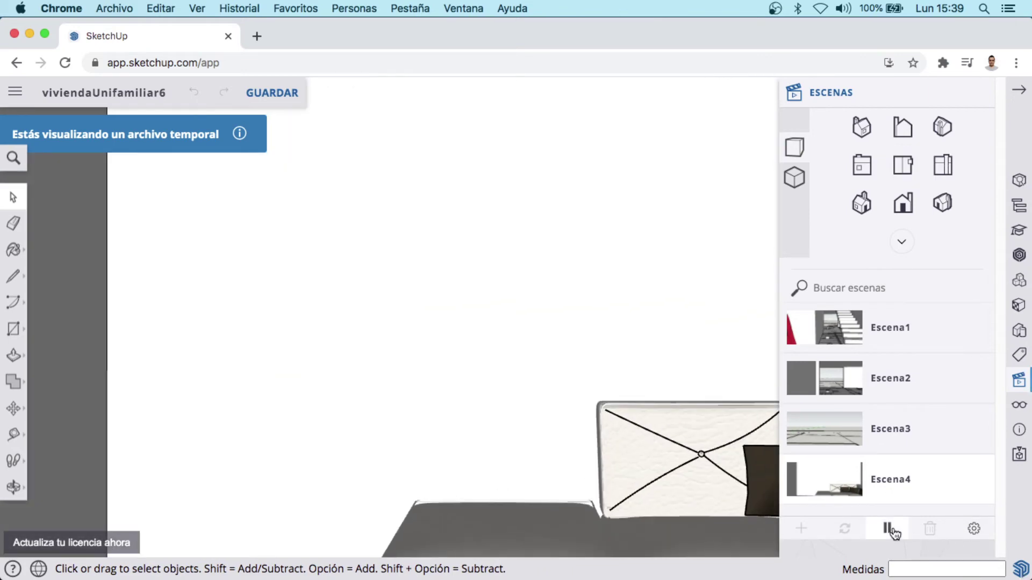
click(887, 529)
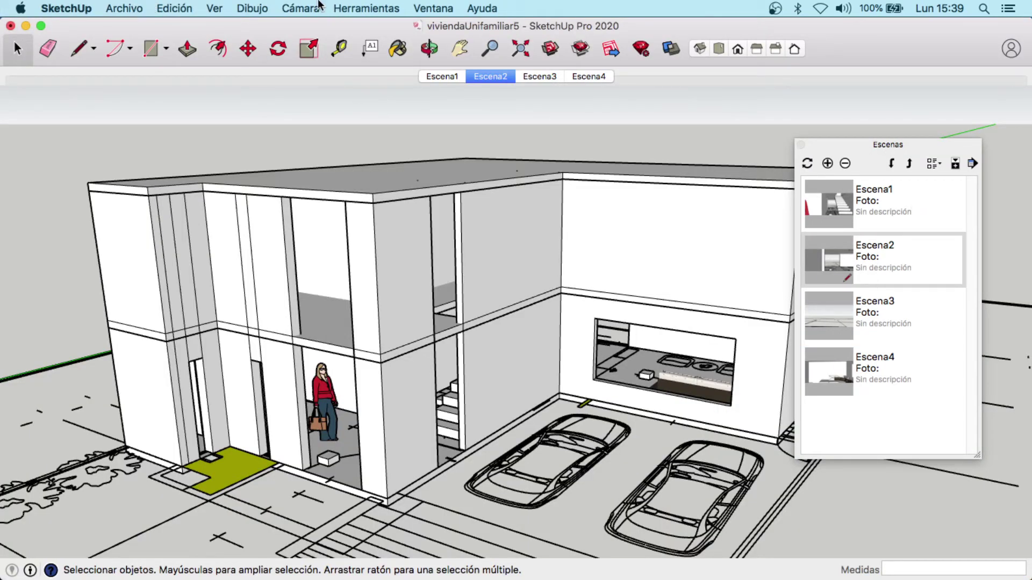
Step: Check the animation export format is H.264 MP4, then cancel without exporting
click(144, 5)
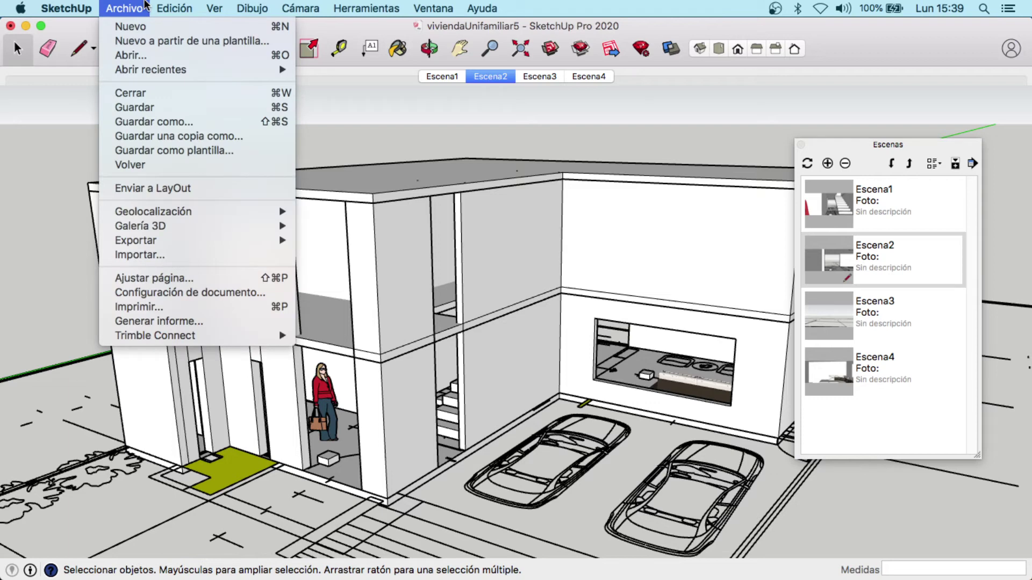
mouse_move(135, 240)
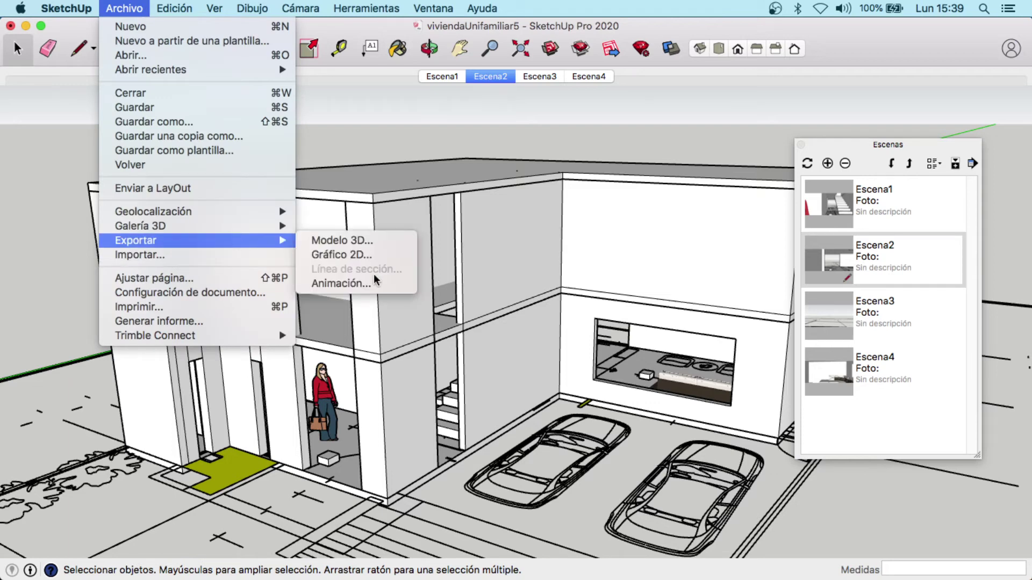
click(373, 286)
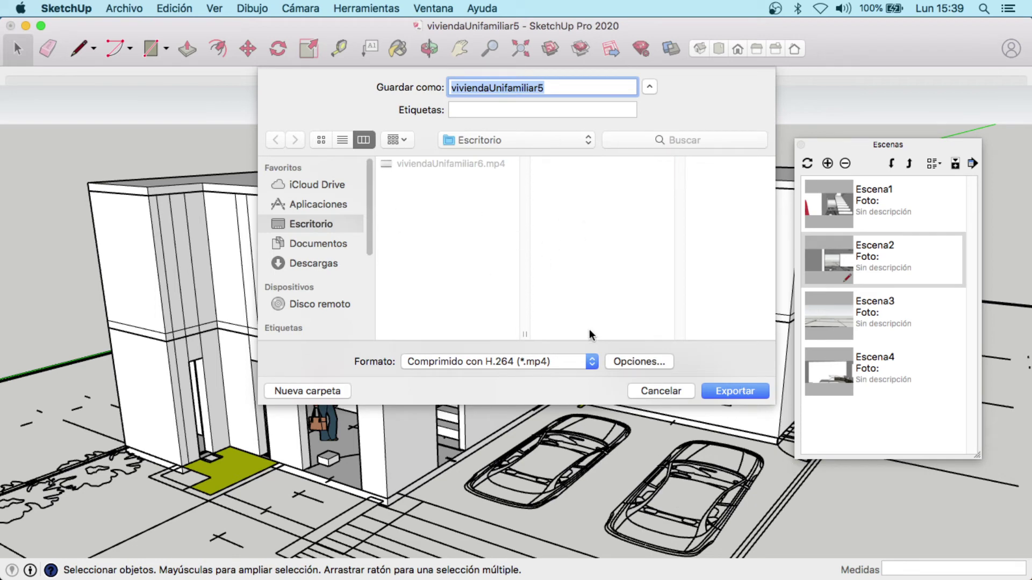
click(593, 363)
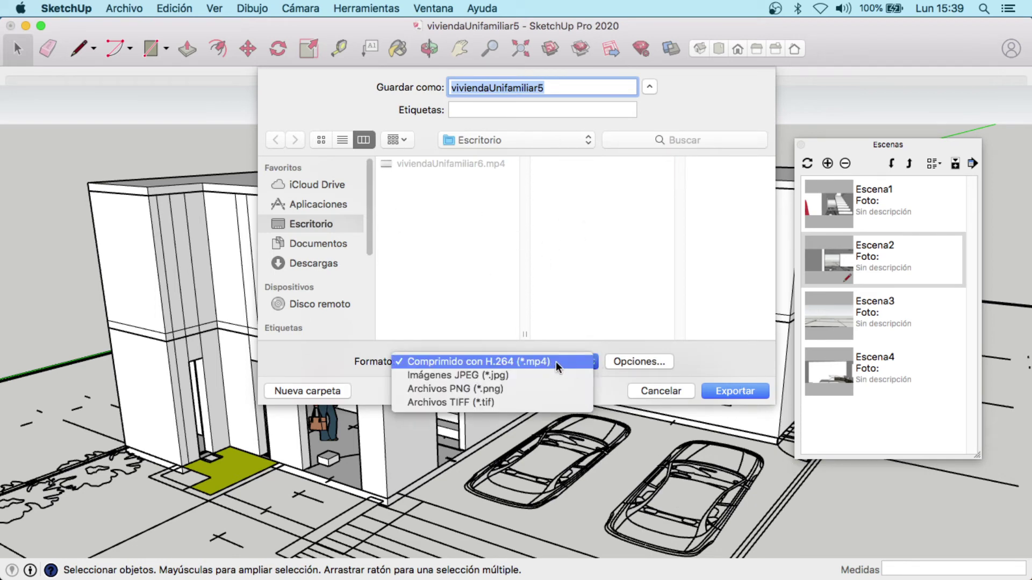
click(569, 494)
click(660, 391)
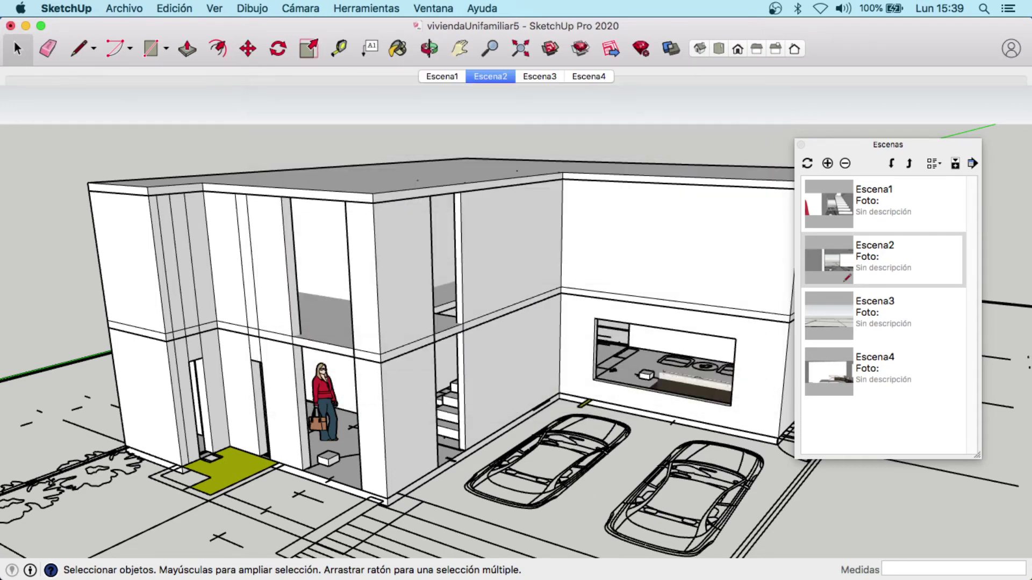
key(super+Tab)
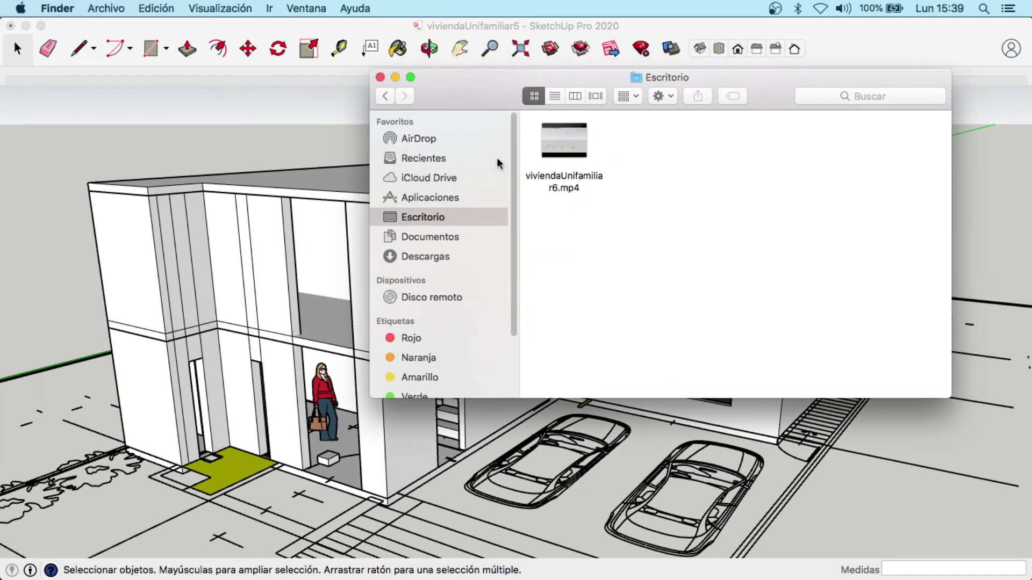
Step: Select viviendaUnifamiliar6.mp4 on the Escritorio and open it for playback
click(553, 149)
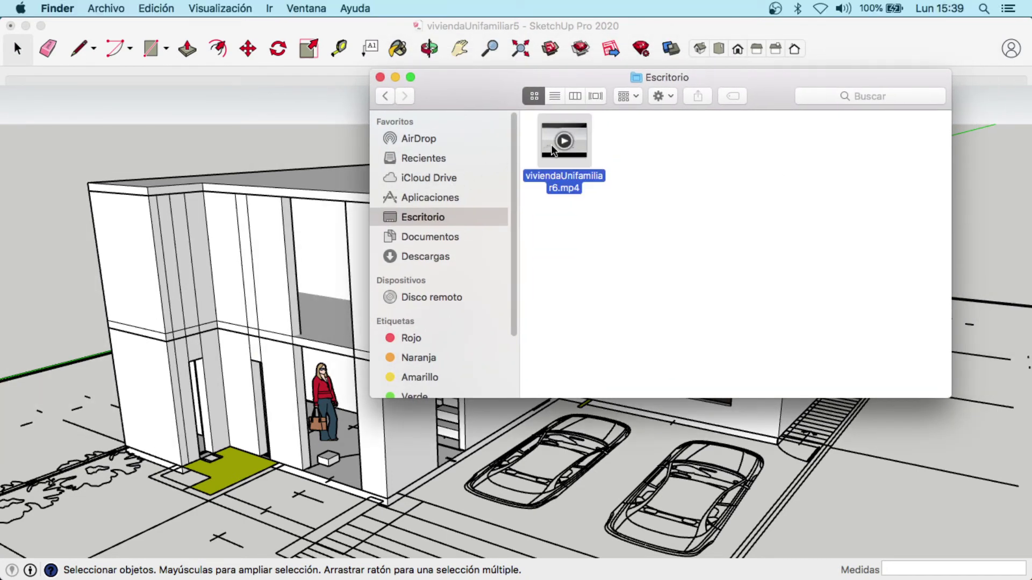
double_click(555, 158)
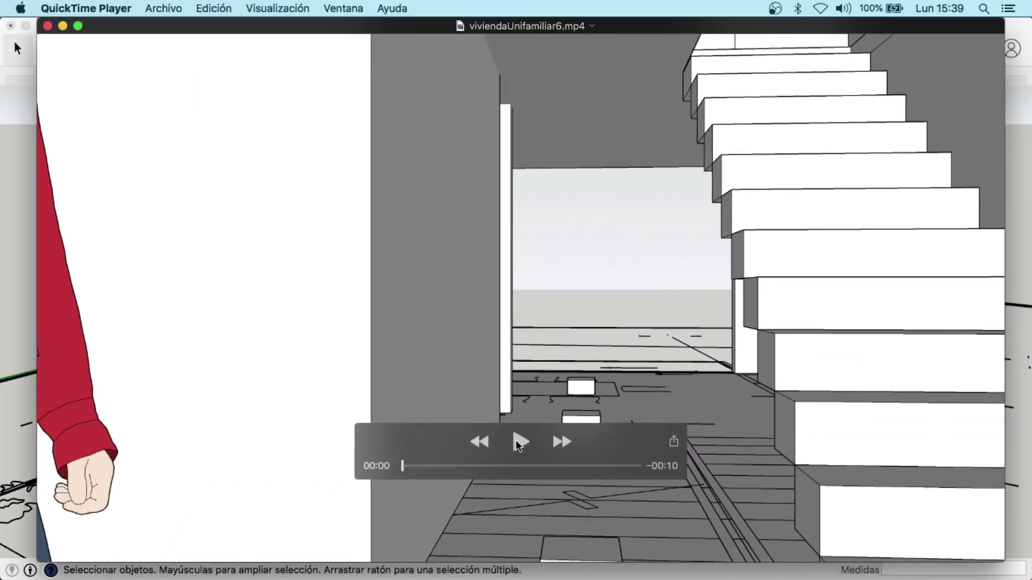
Step: Play the 10-second viviendaUnifamiliar6.mp4 walkthrough in QuickTime Player
click(519, 445)
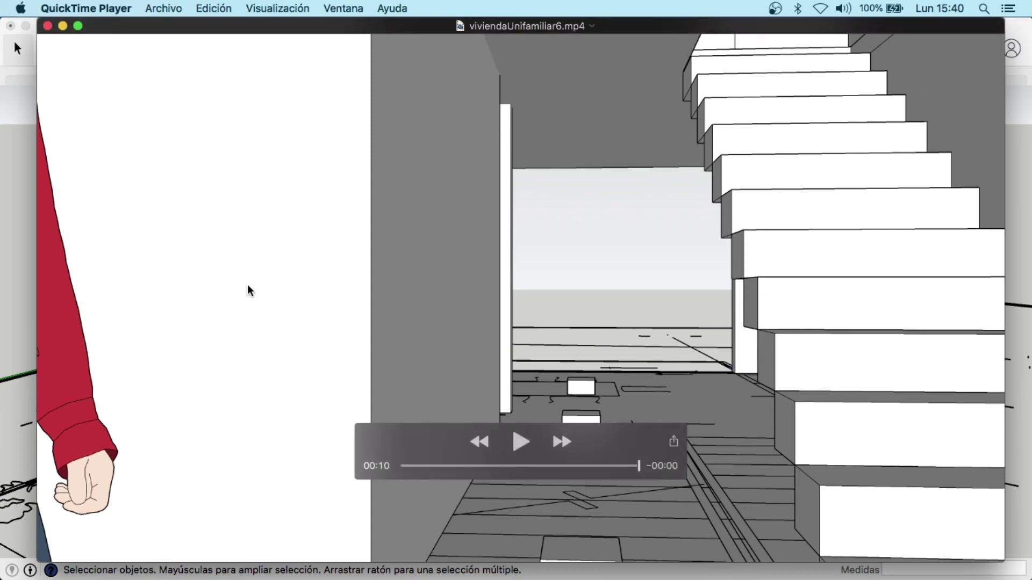
Step: Close the video and Finder window, then orbit and zoom to an oblique overhead view of the lot
click(48, 26)
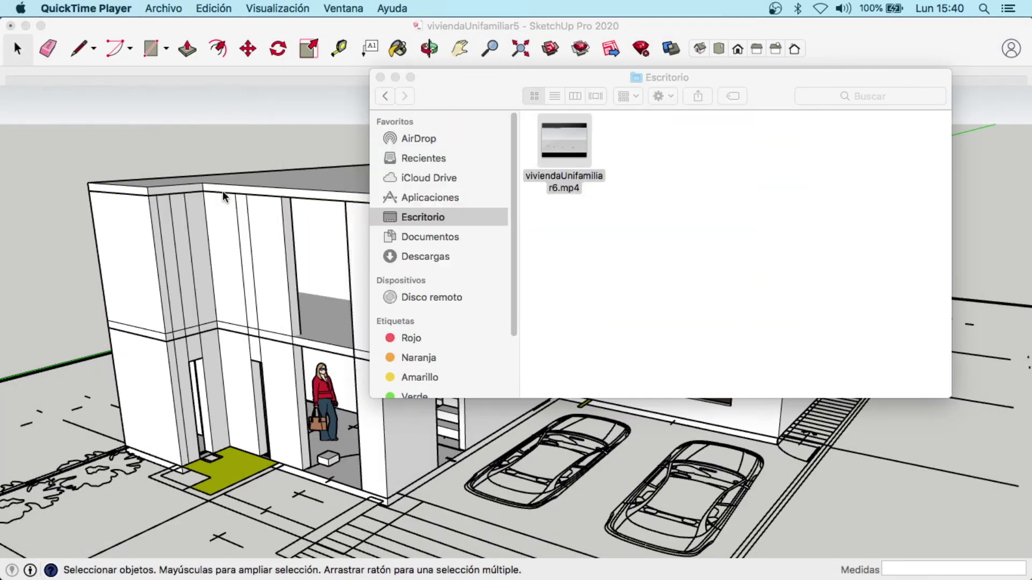
click(380, 77)
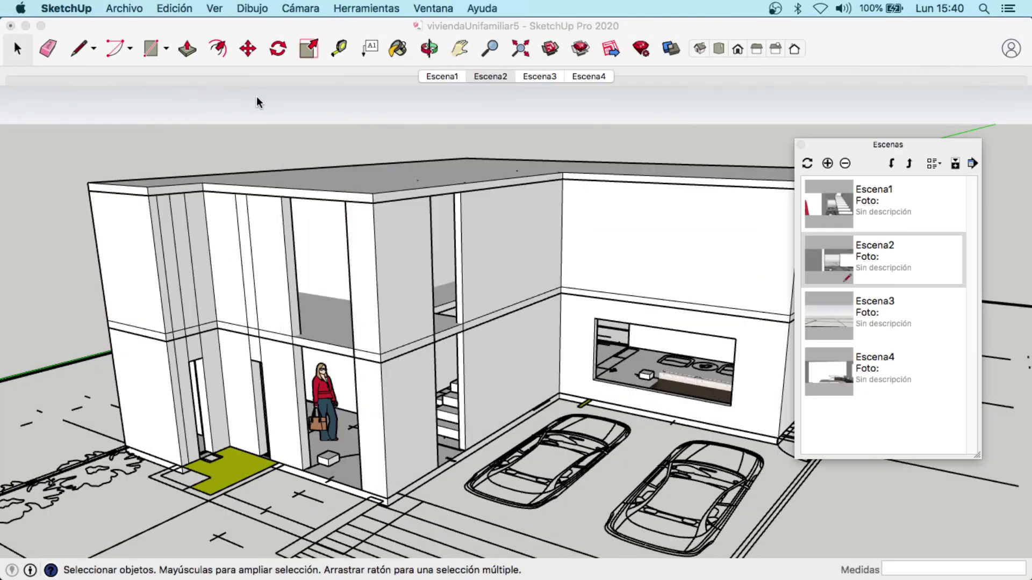
scroll(440, 209, down, 5)
mouse_move(440, 209)
middle_down()
mouse_move(455, 215)
mouse_move(410, 272)
middle_up()
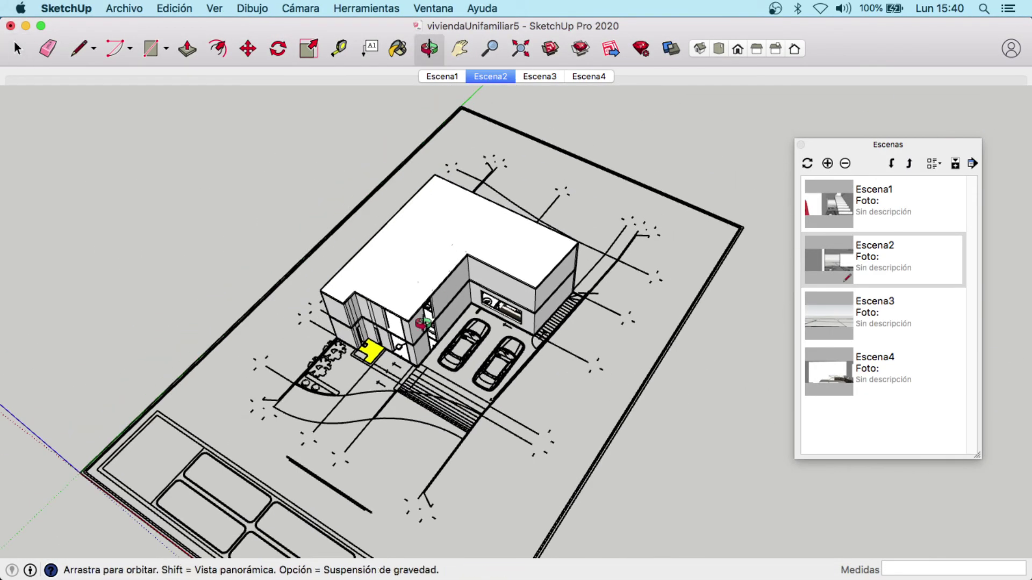
scroll(410, 272, up, 3)
scroll(510, 373, down, 2)
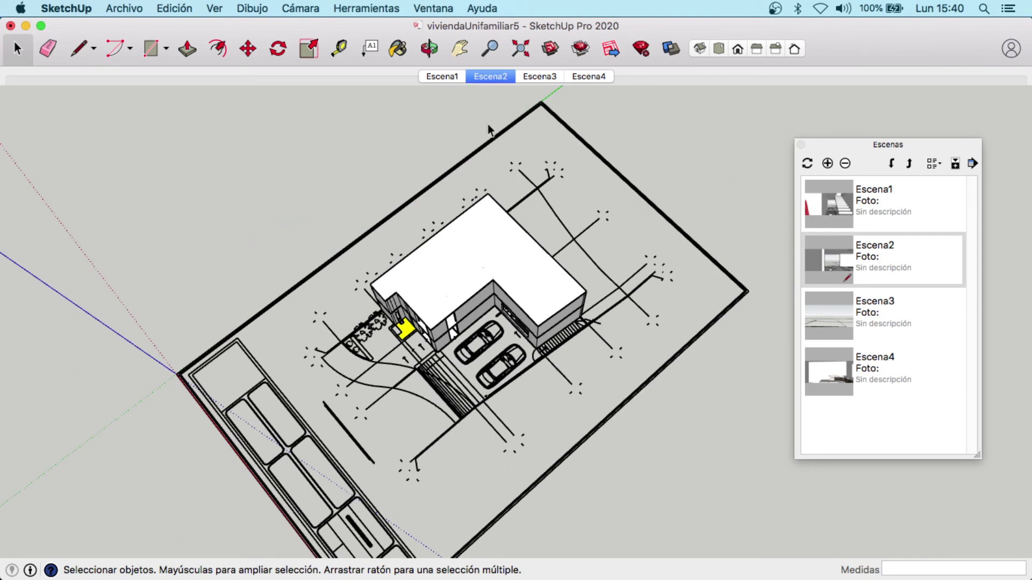
middle_drag(362, 232, 454, 298)
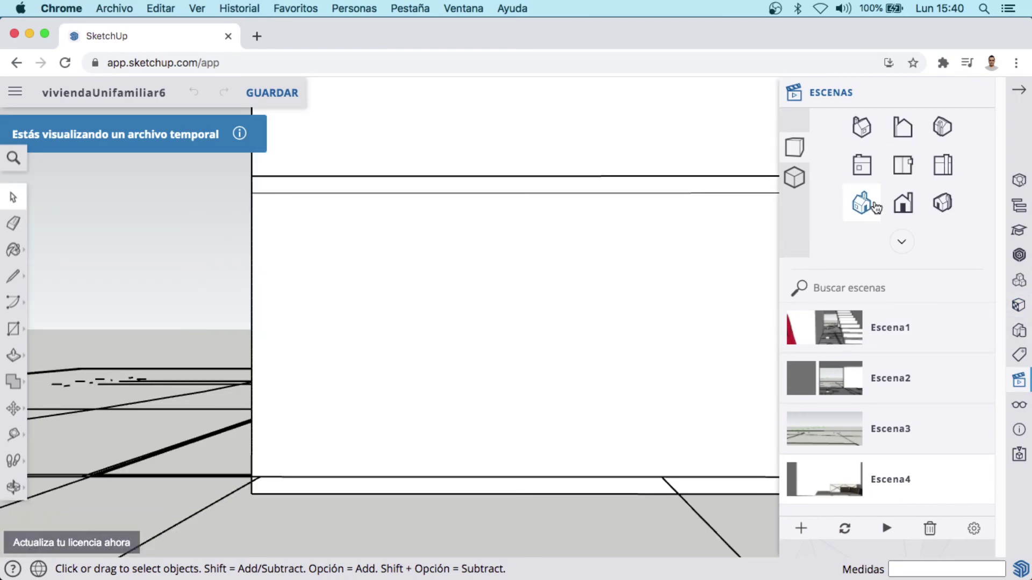
Step: Orbit from the isometric view to a perspective, then review the web export formats without exporting
click(862, 205)
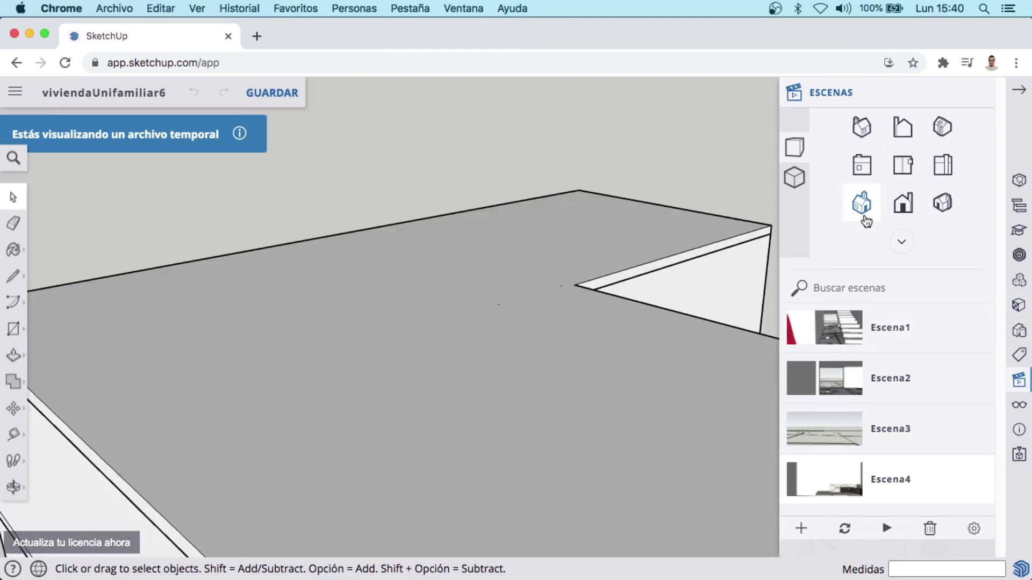
middle_drag(516, 440, 419, 435)
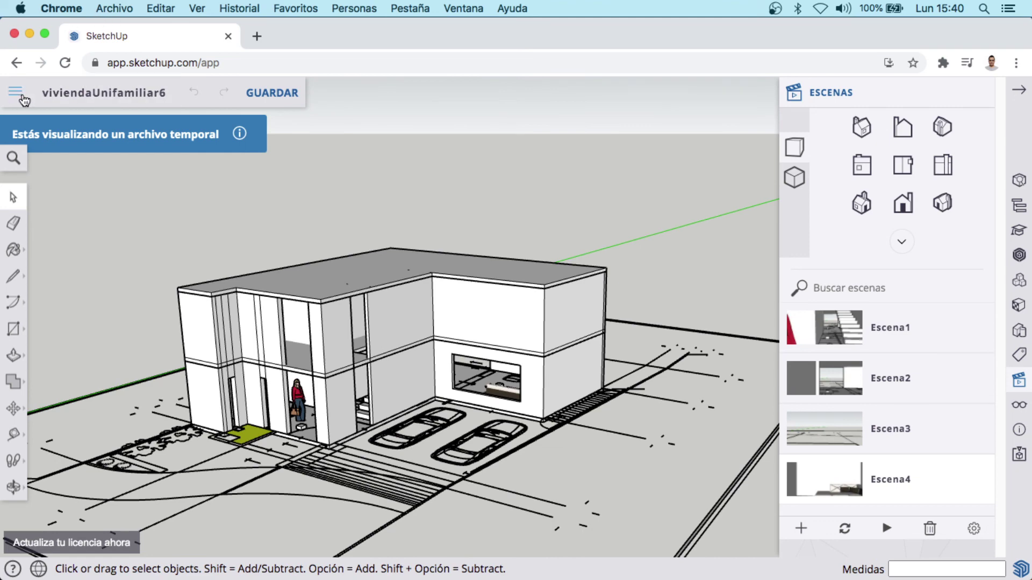
click(15, 92)
click(142, 283)
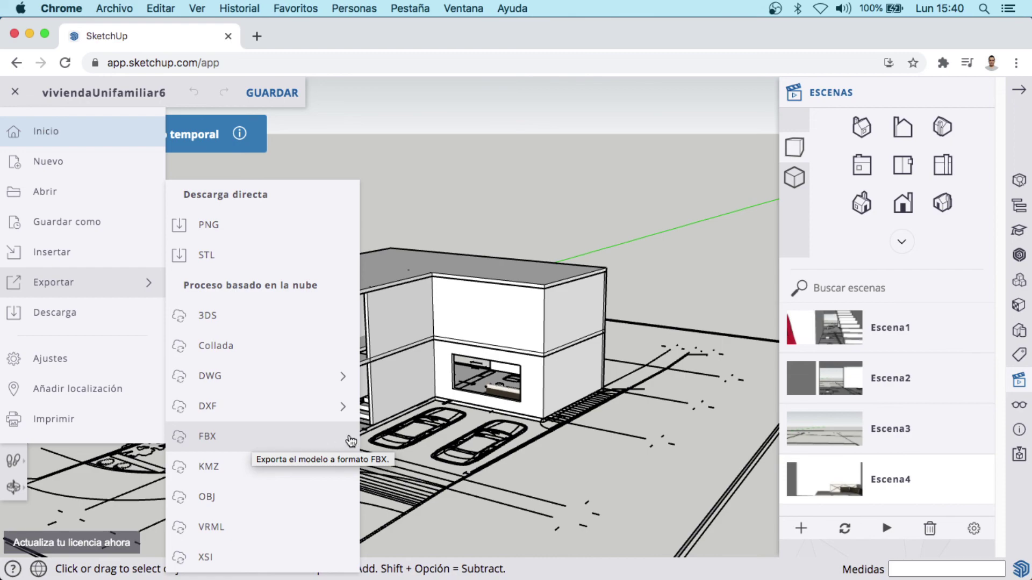
click(548, 470)
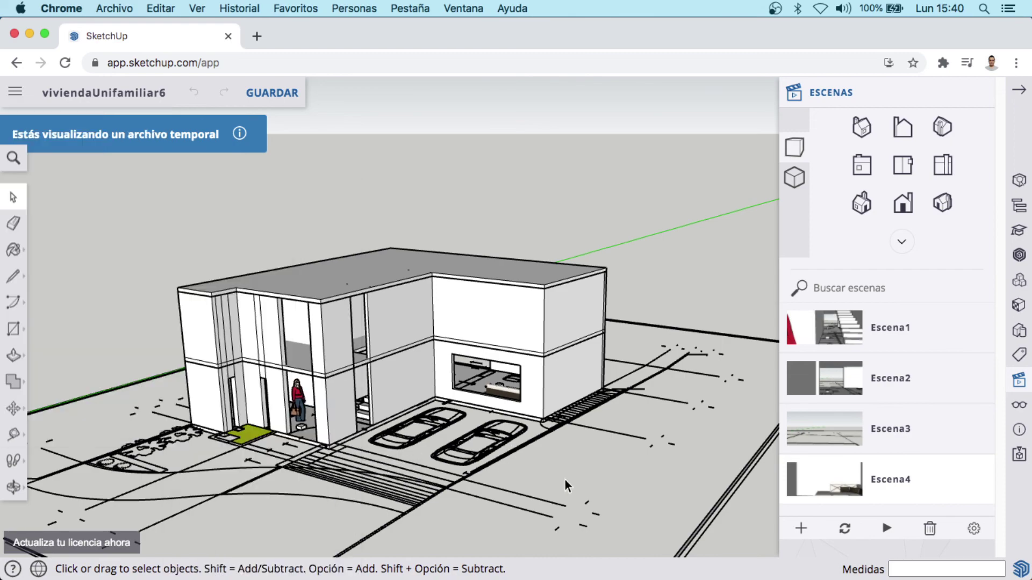
Step: Zoom and pan to frame the whole house and garage
scroll(545, 469, down, 2)
scroll(540, 467, down, 2)
scroll(539, 467, up, 5)
scroll(534, 465, down, 2)
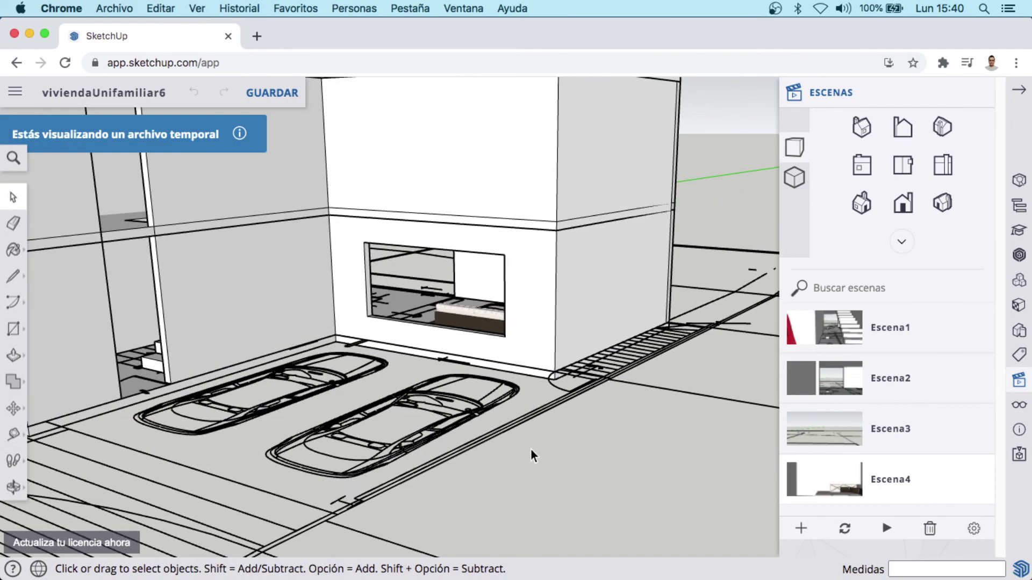
scroll(537, 454, down, 3)
shift+middle_drag(537, 452, 662, 461)
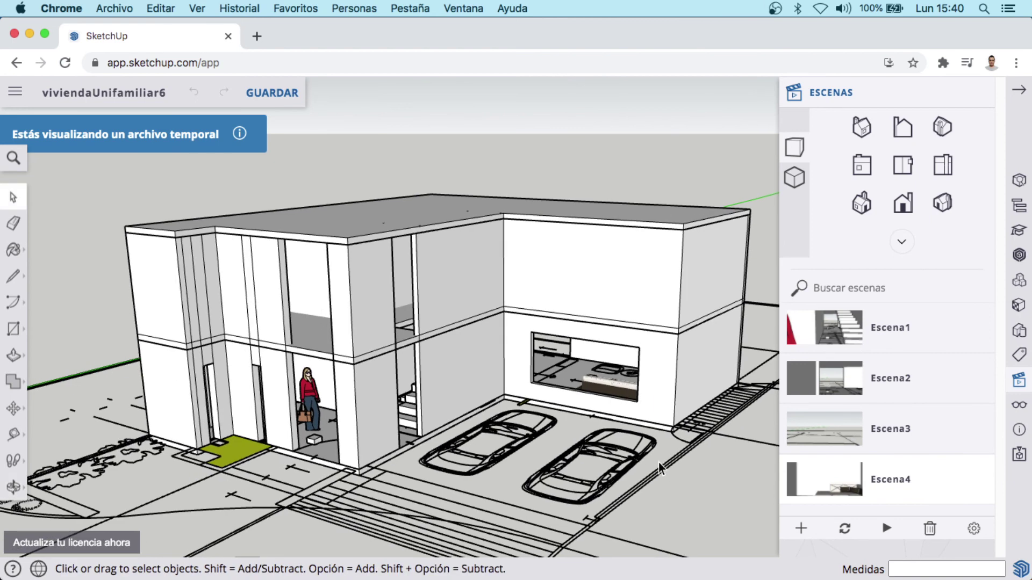